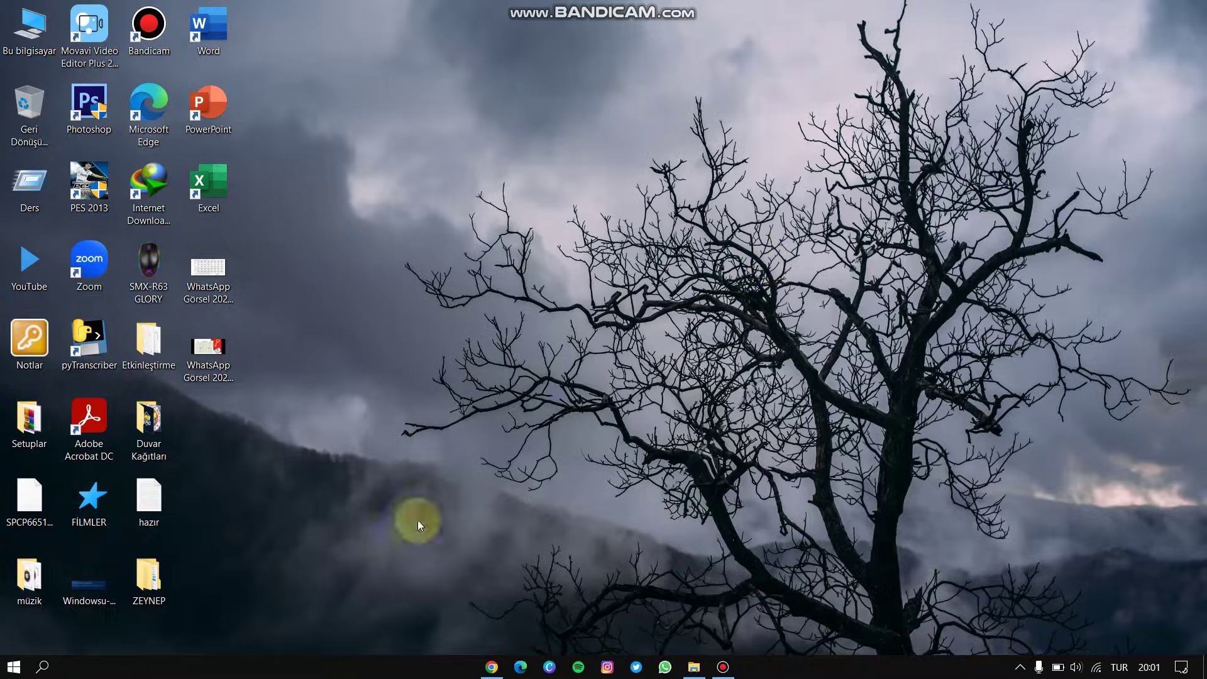
# Step: Search Windows for "denetim" and open Denetim Masası
pyautogui.click(43, 665)
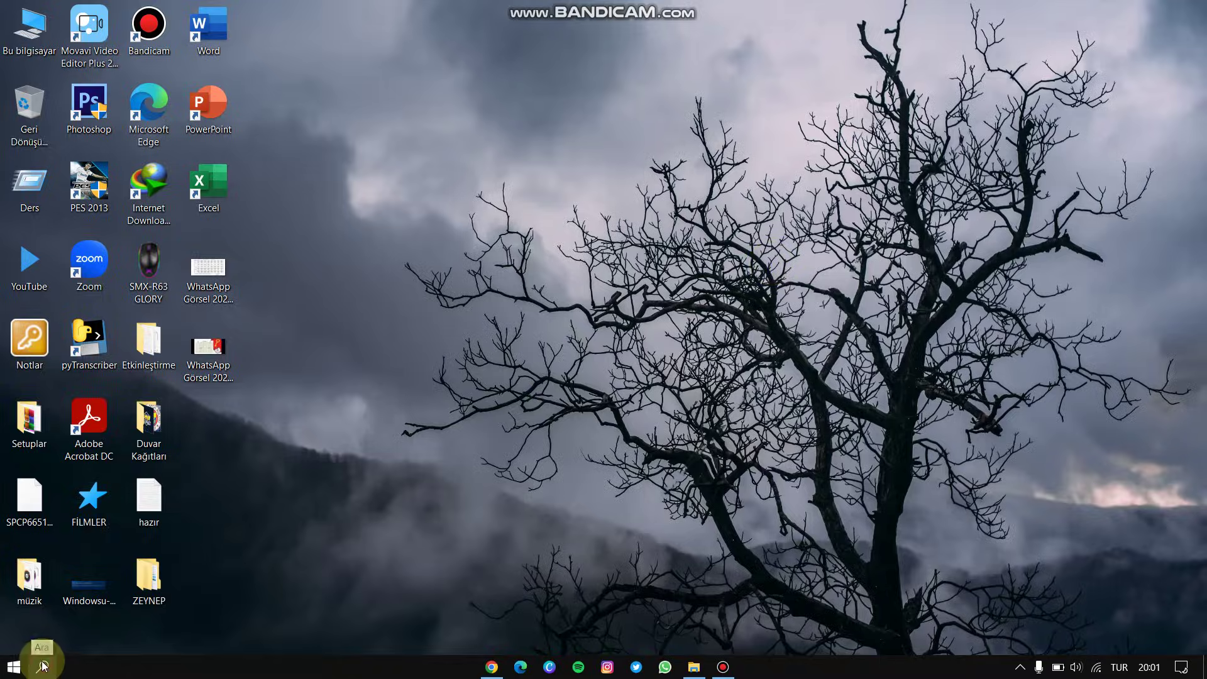
pyautogui.write('dene')
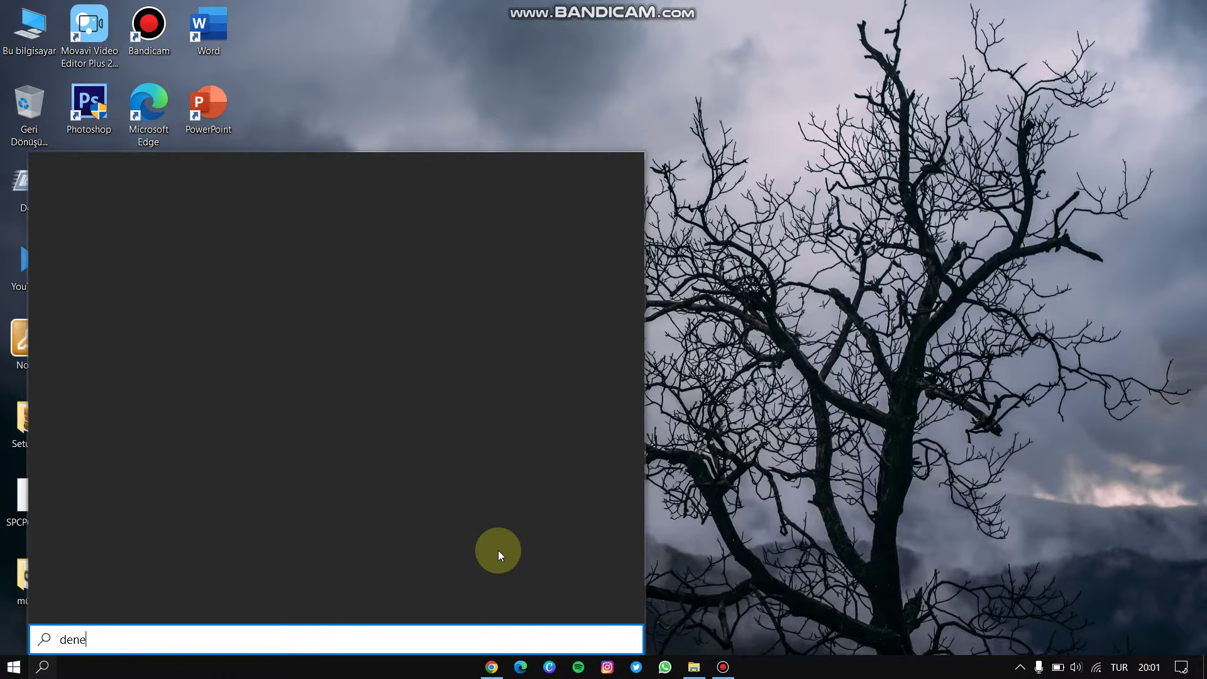
pyautogui.write('tim')
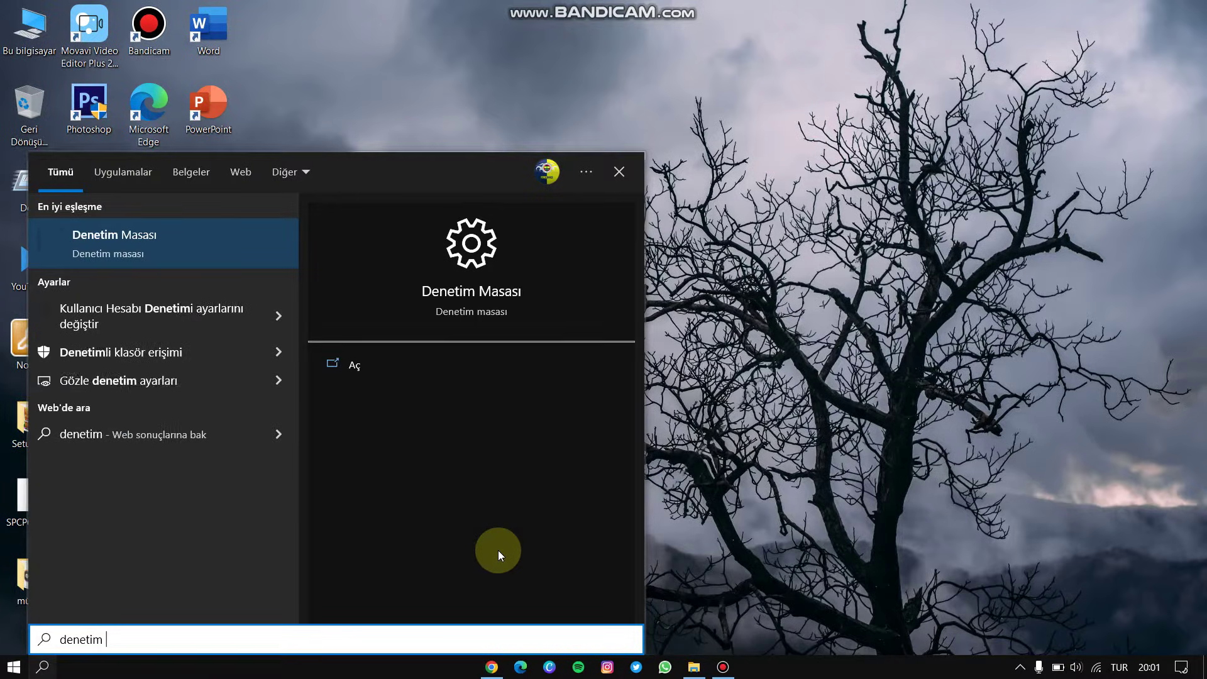
pyautogui.press('Return')
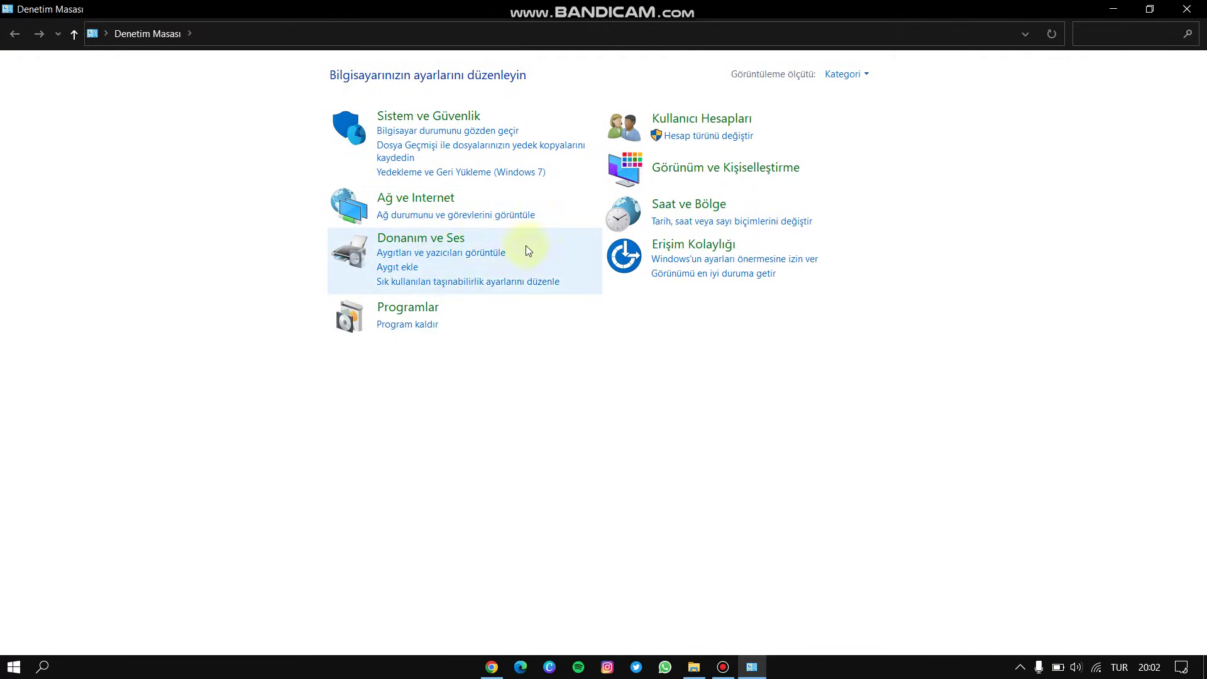
# Step: Open the Ses settings under Donanım ve Ses and show the Kayıt (recording) devices
pyautogui.click(430, 243)
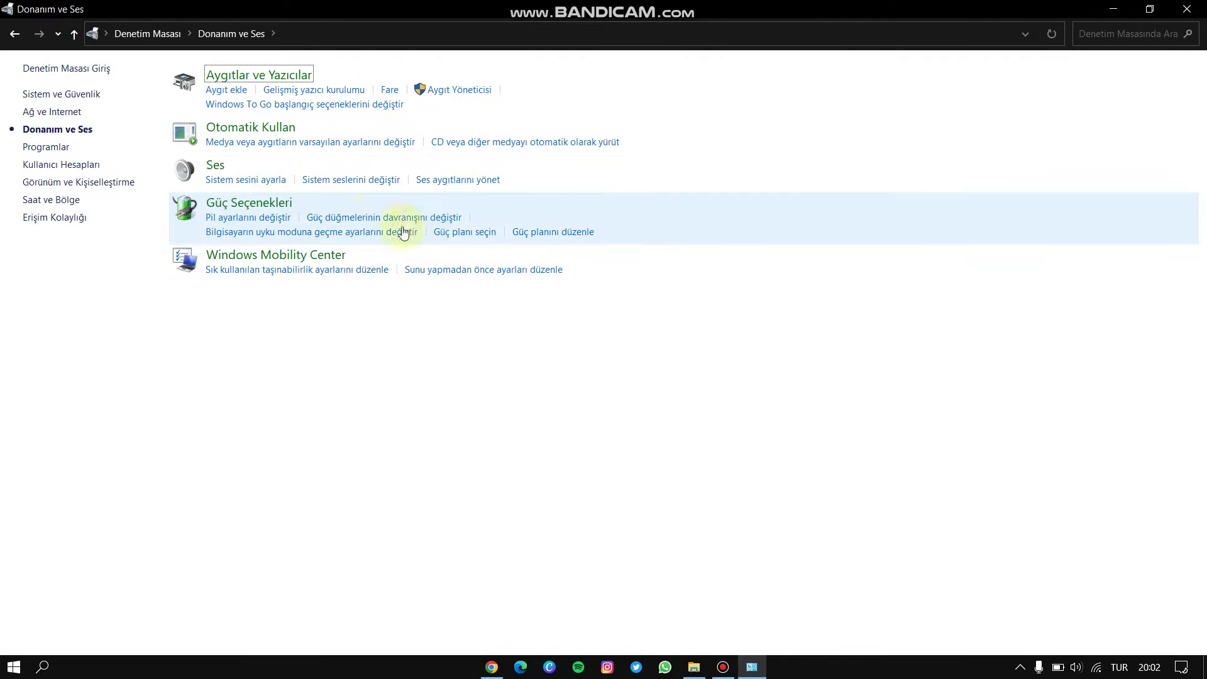
pyautogui.click(216, 165)
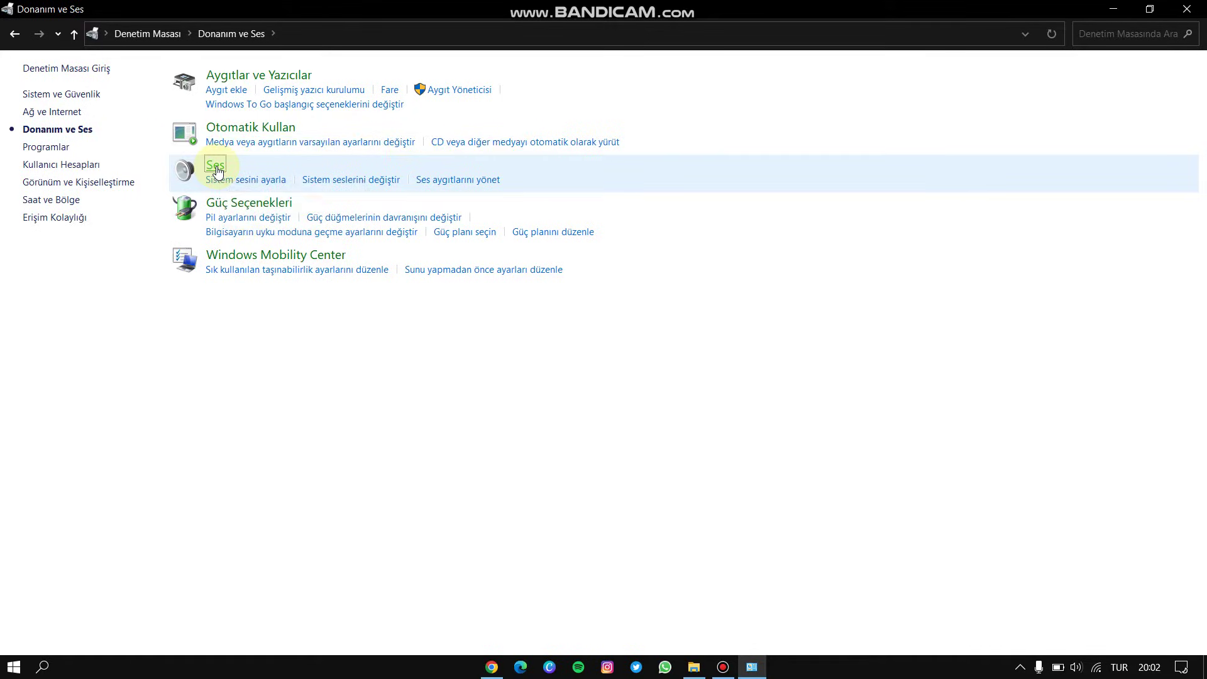
pyautogui.moveTo(235, 109); pyautogui.dragTo(577, 147)
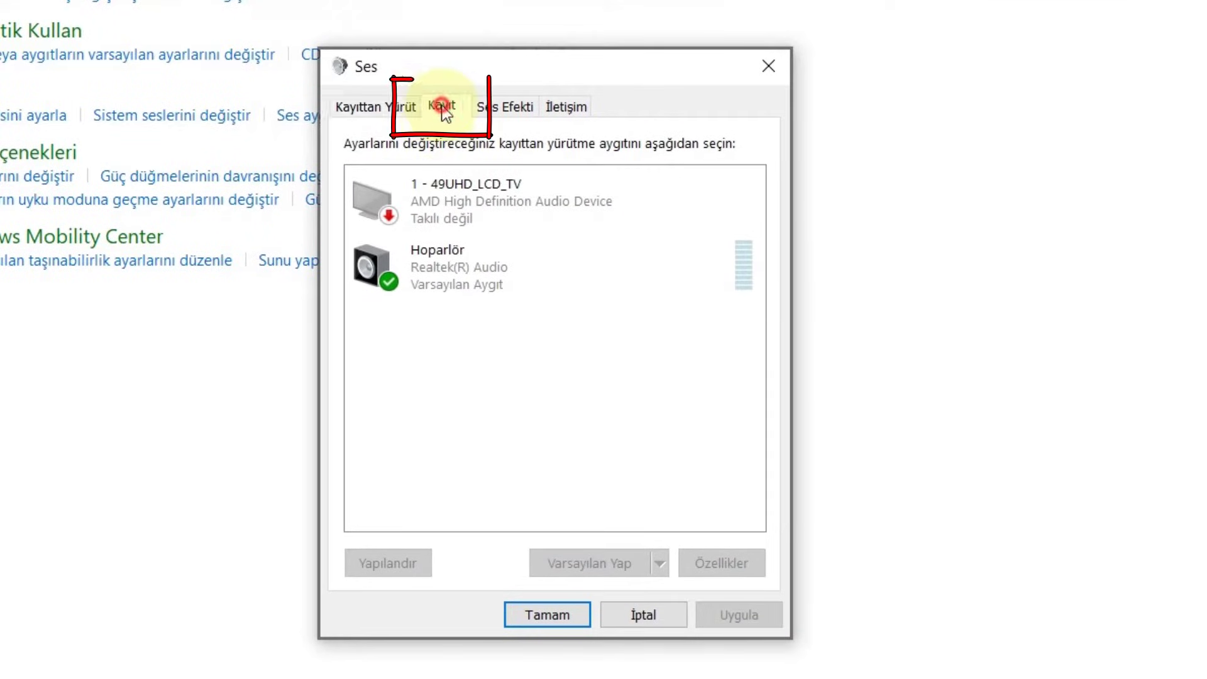
pyautogui.click(442, 105)
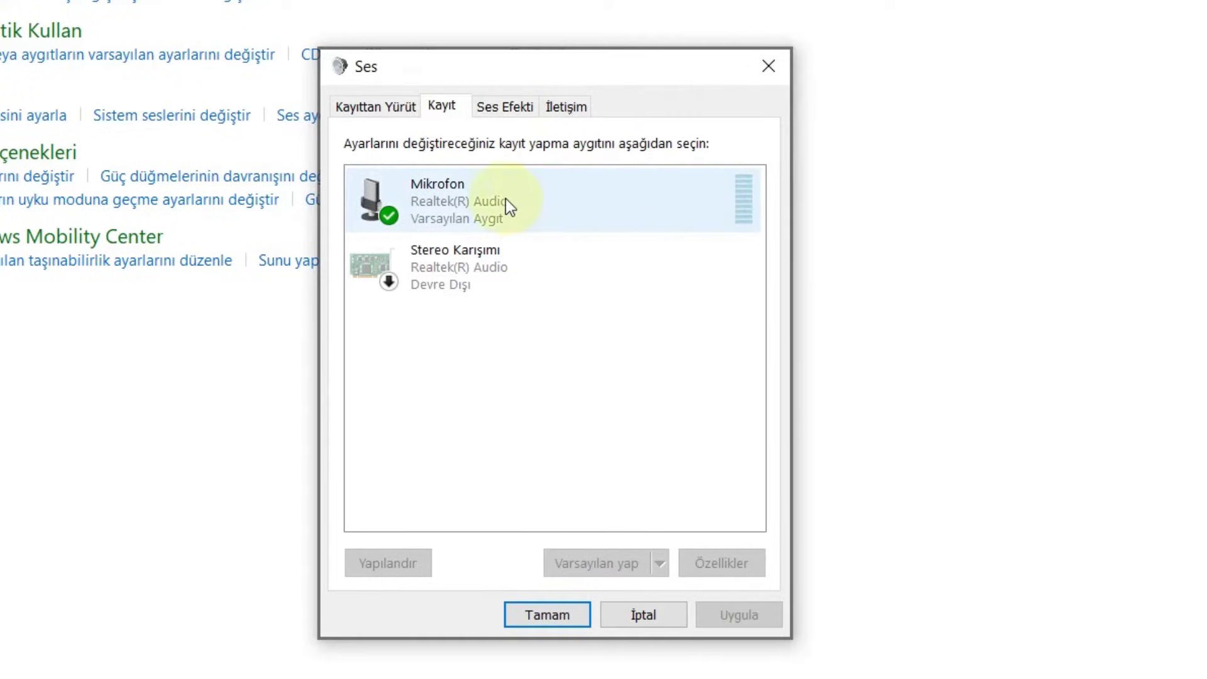
# Step: Check the enable, disable and default options offered for the Mikrofon and Stereo Karışımı recording devices
pyautogui.click(579, 187)
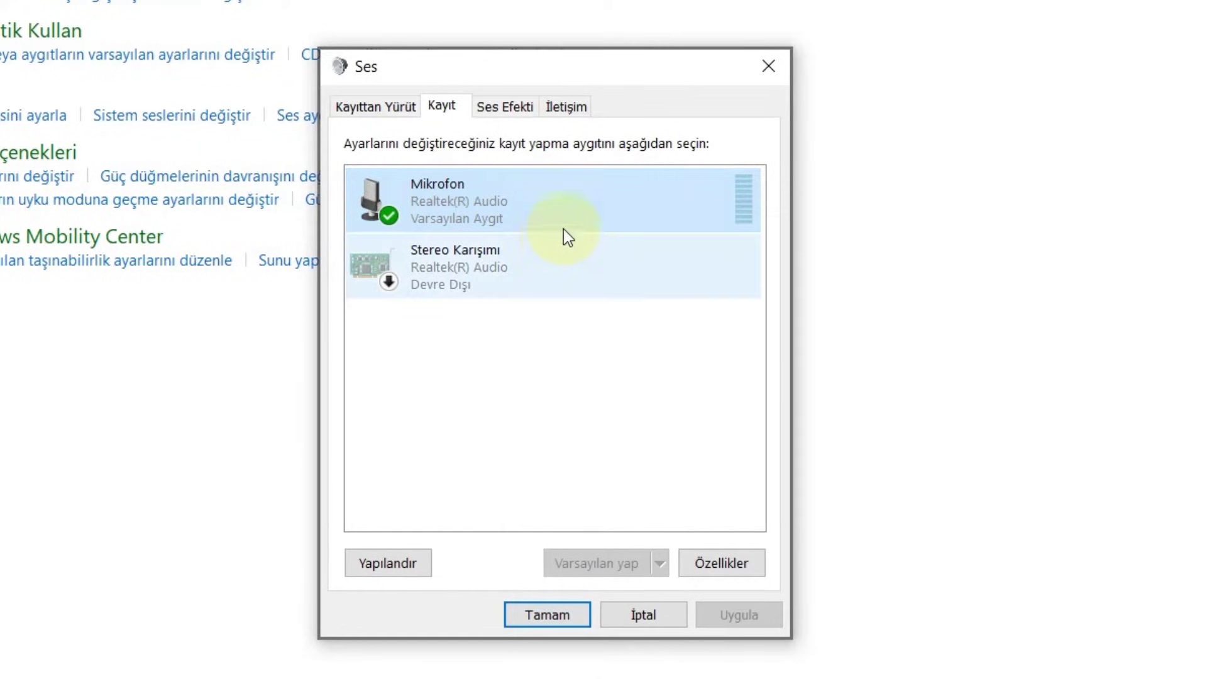
pyautogui.rightClick(562, 198)
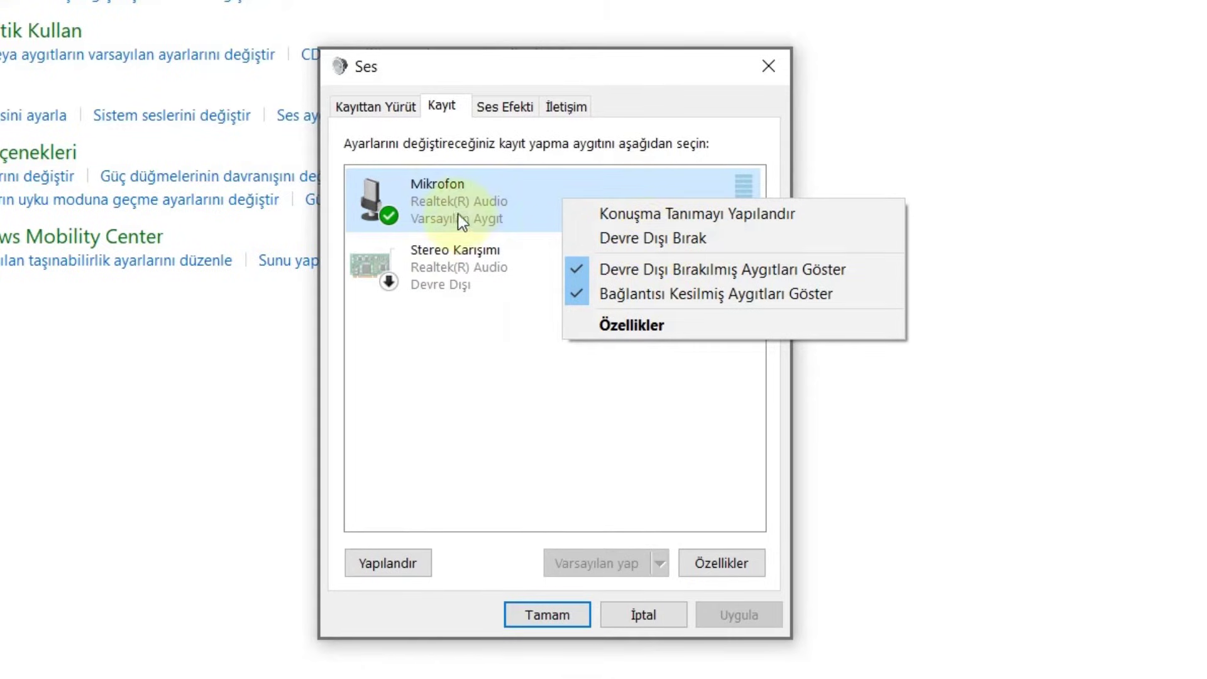
pyautogui.click(605, 252)
pyautogui.rightClick(604, 251)
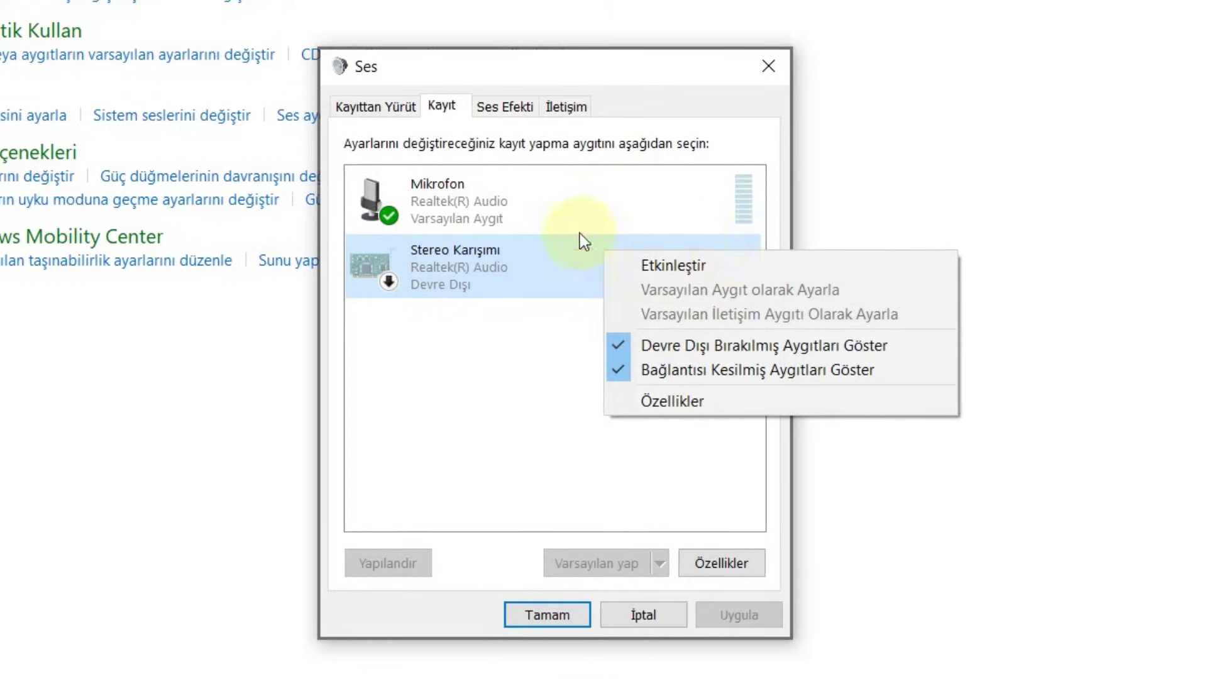
pyautogui.click(527, 200)
pyautogui.rightClick(529, 194)
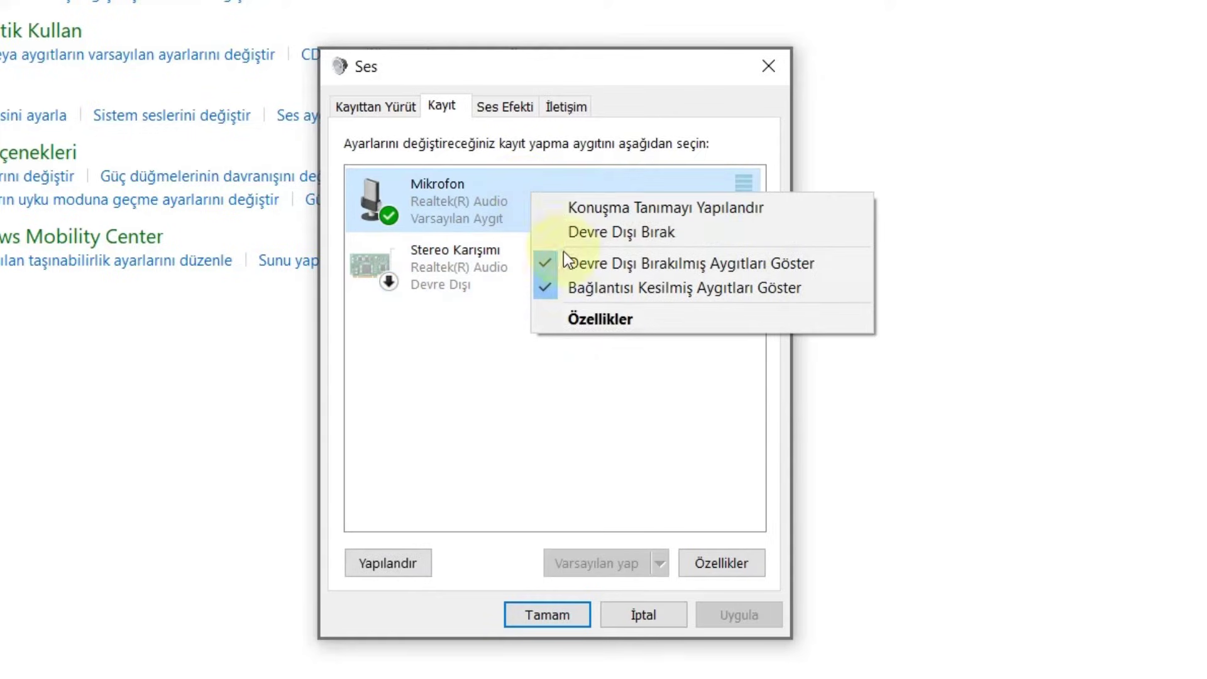
pyautogui.click(508, 367)
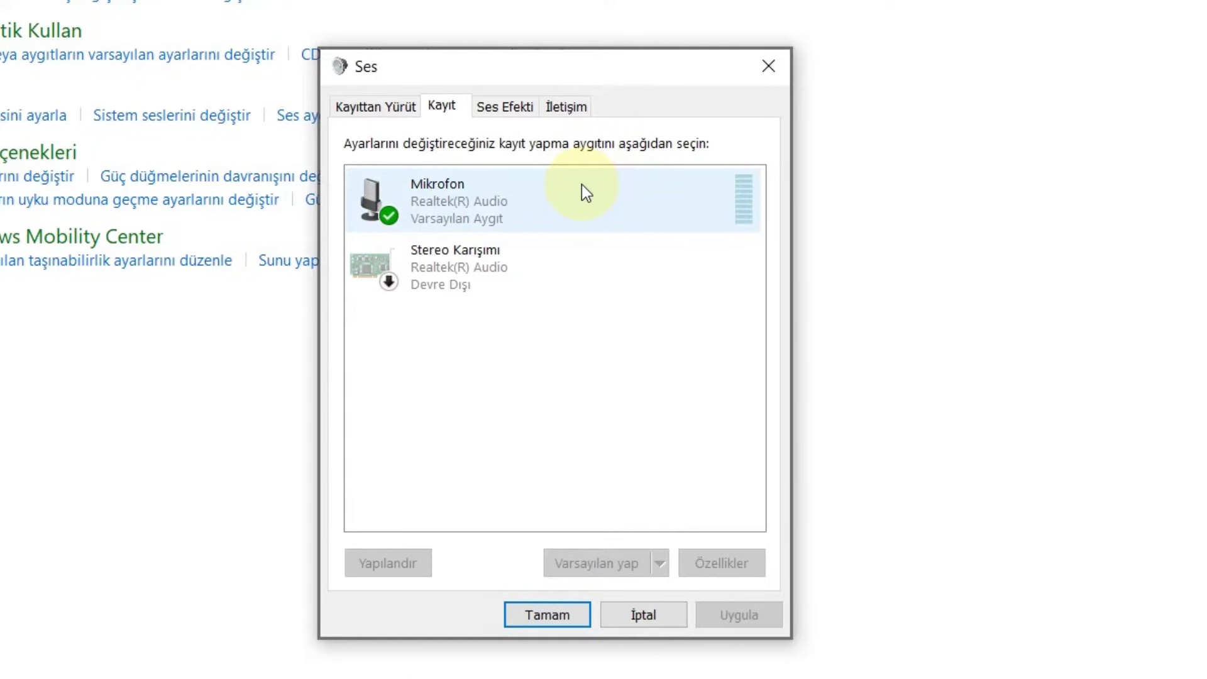
# Step: Open the properties of the Mikrofon recording device and view its Dinle settings
pyautogui.rightClick(582, 184)
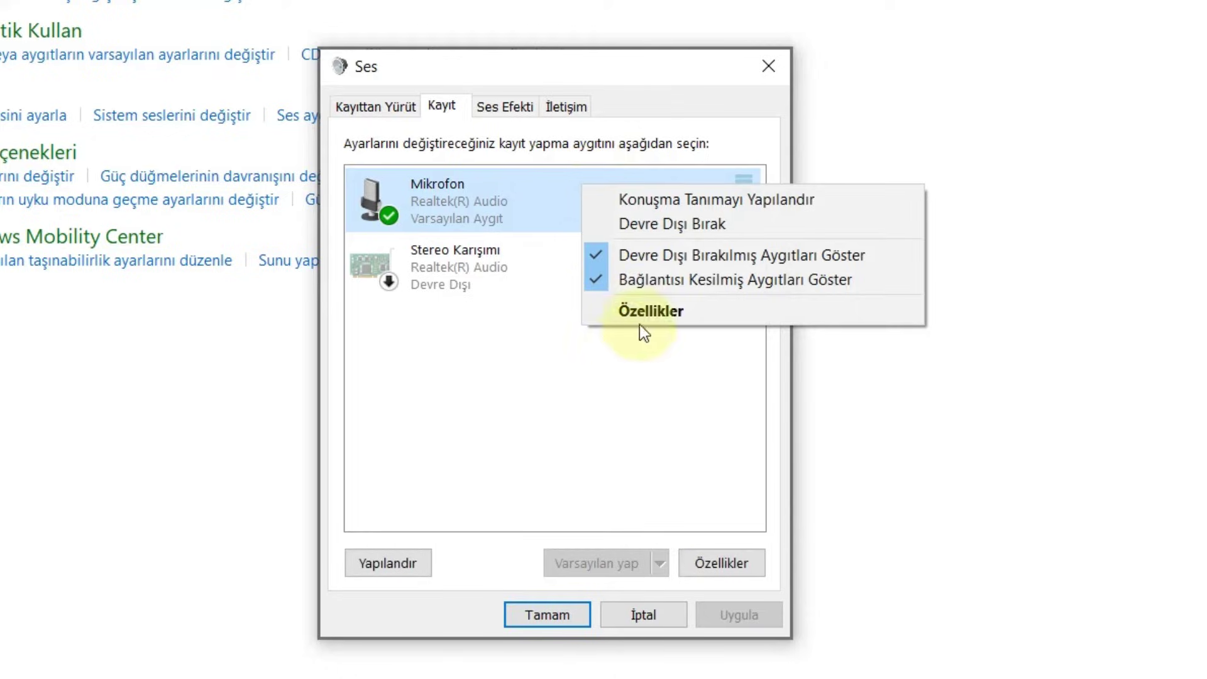
pyautogui.click(647, 308)
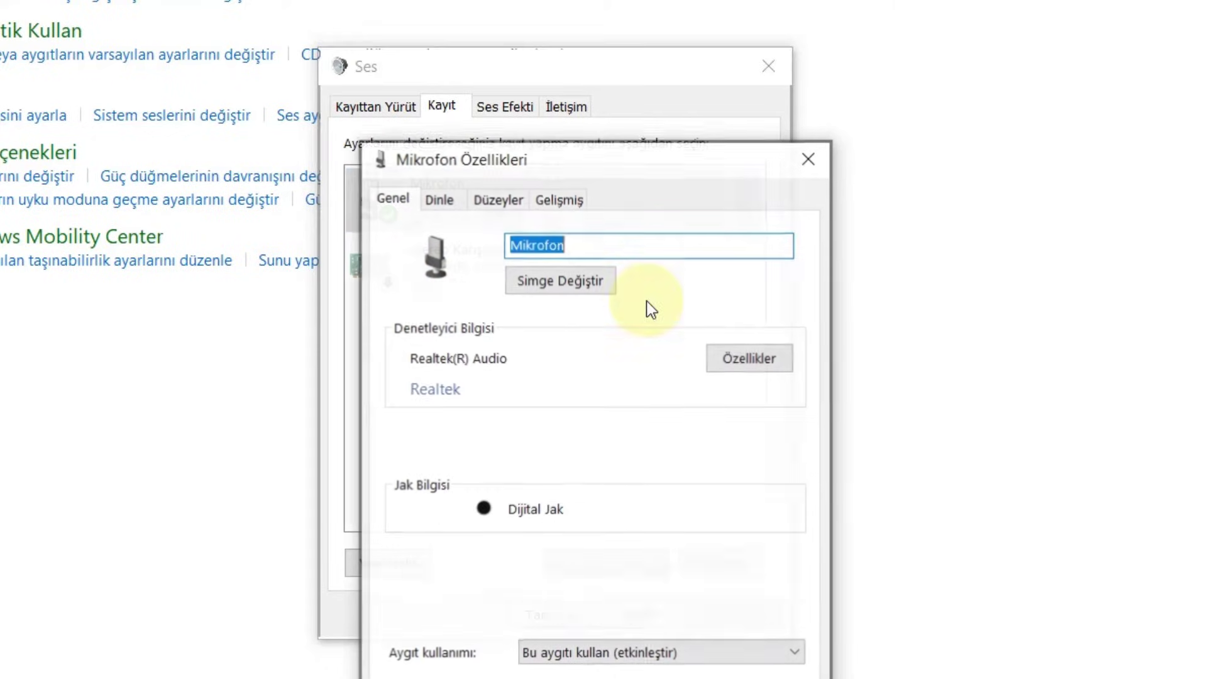
pyautogui.moveTo(584, 175); pyautogui.dragTo(556, 90)
pyautogui.click(410, 125)
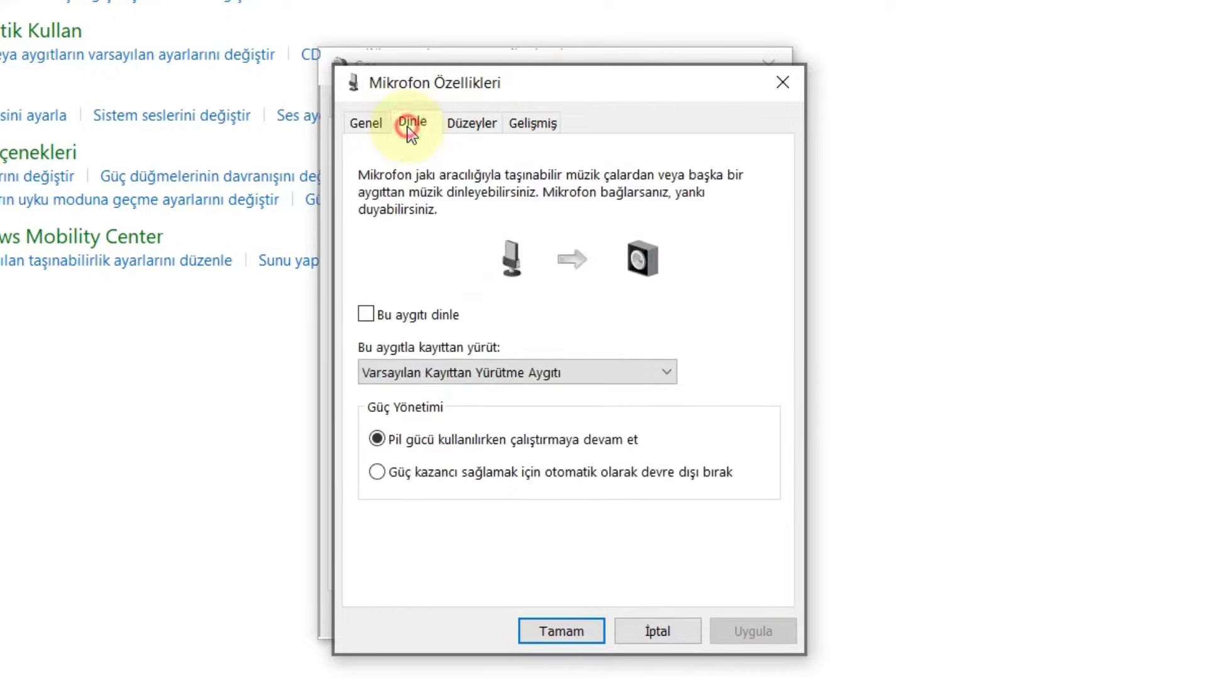
# Step: In the microphone's Düzeyler settings, make sure the level is 100 and unmuted, with Mikrofon Bası at 0,0 dB
pyautogui.click(464, 124)
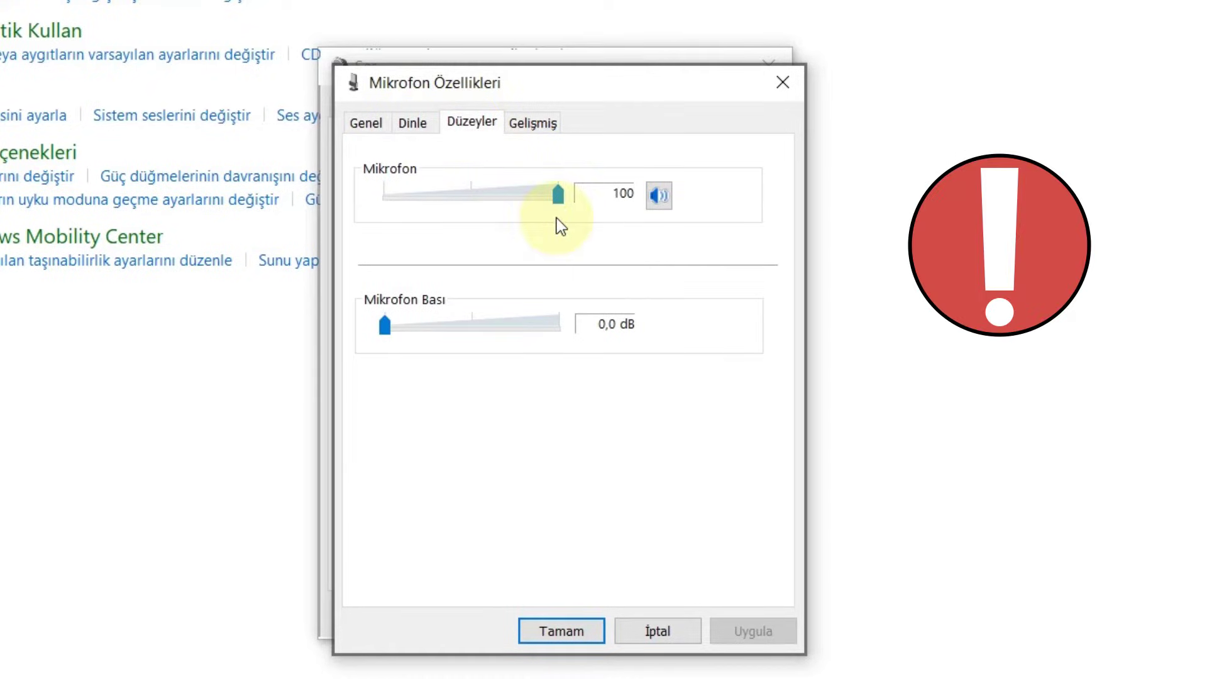
pyautogui.moveTo(559, 202); pyautogui.dragTo(660, 212)
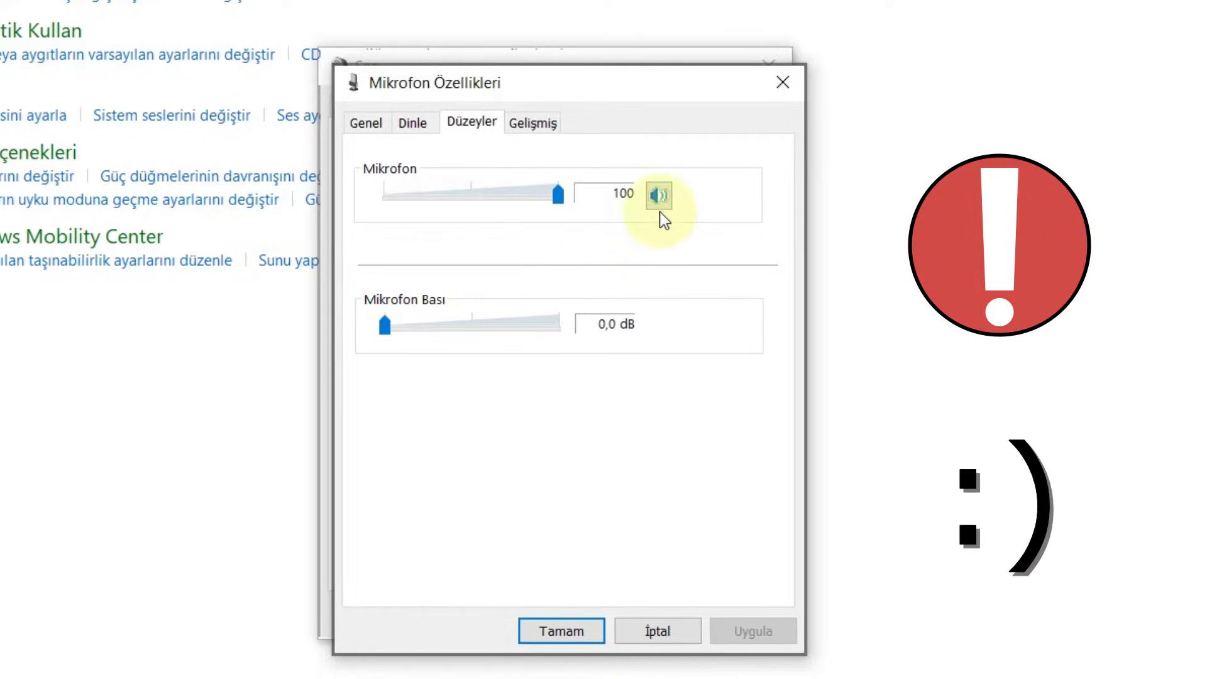
pyautogui.moveTo(565, 204); pyautogui.dragTo(600, 243)
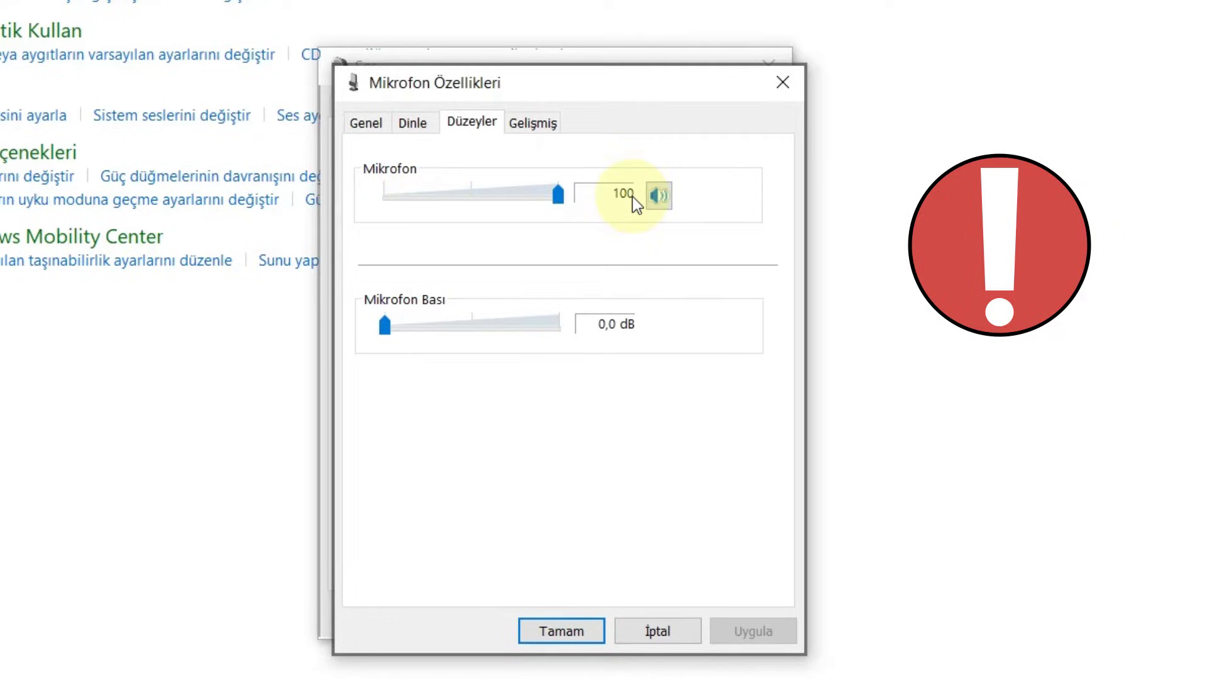
pyautogui.click(658, 197)
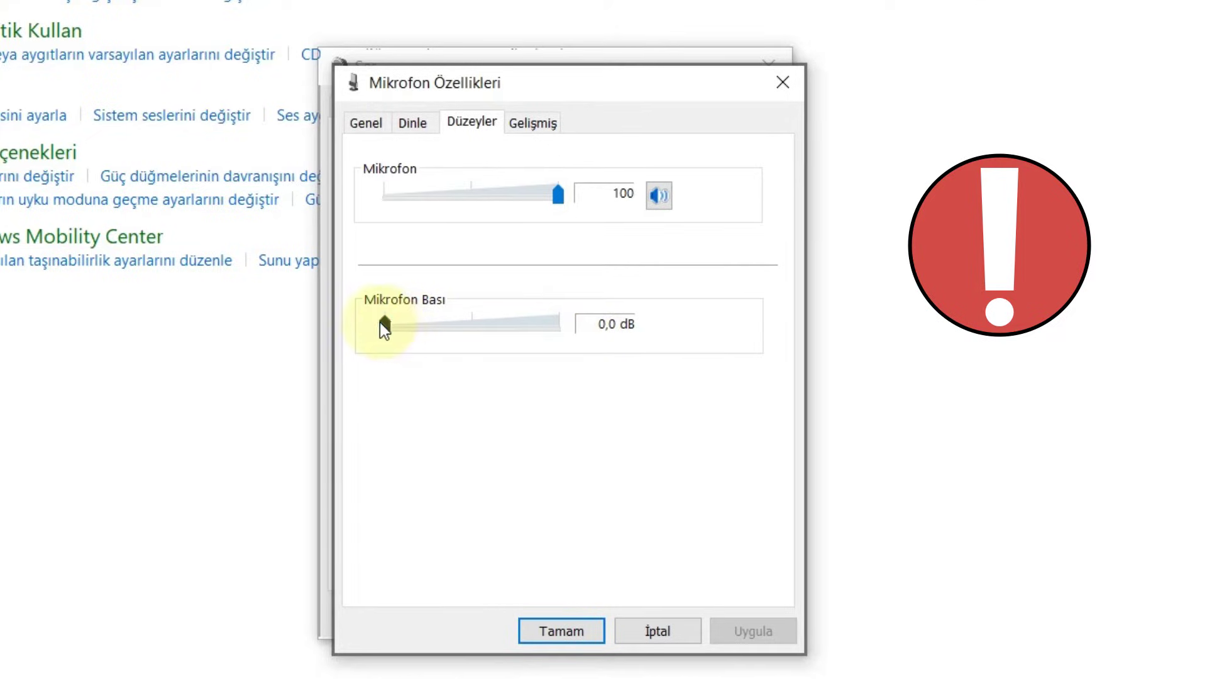
pyautogui.moveTo(390, 332); pyautogui.dragTo(400, 386)
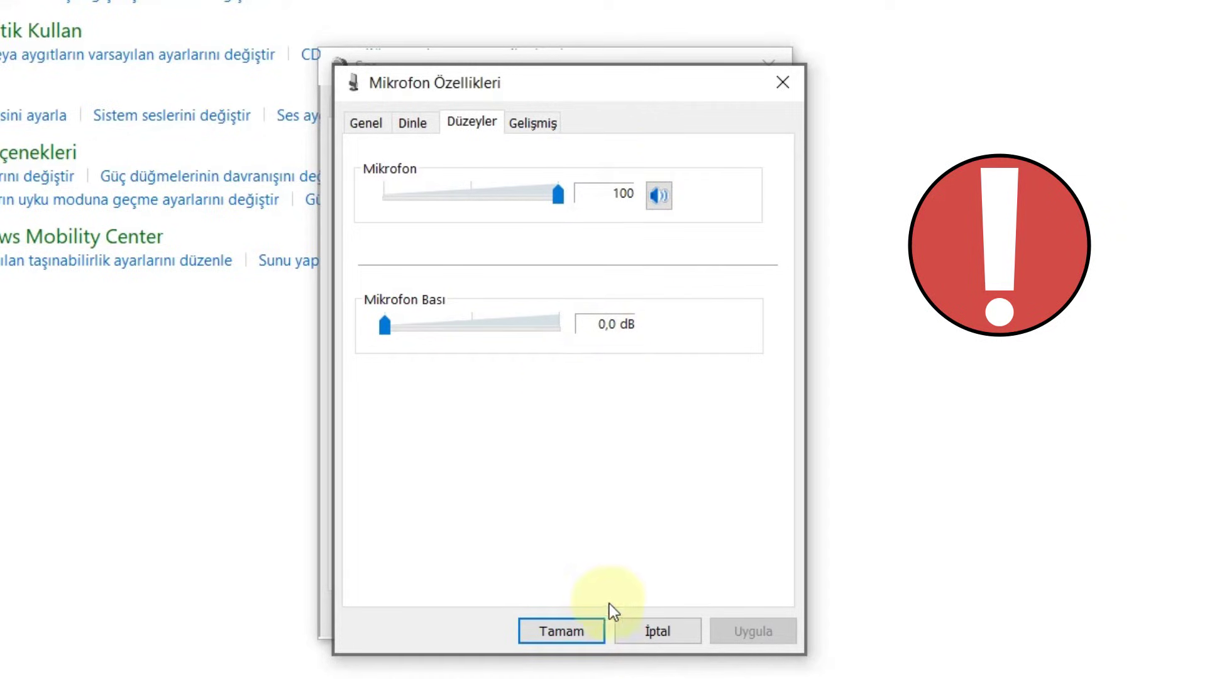
# Step: Accept the microphone properties and the Ses dialog, and close Denetim Masası
pyautogui.click(597, 635)
pyautogui.click(562, 615)
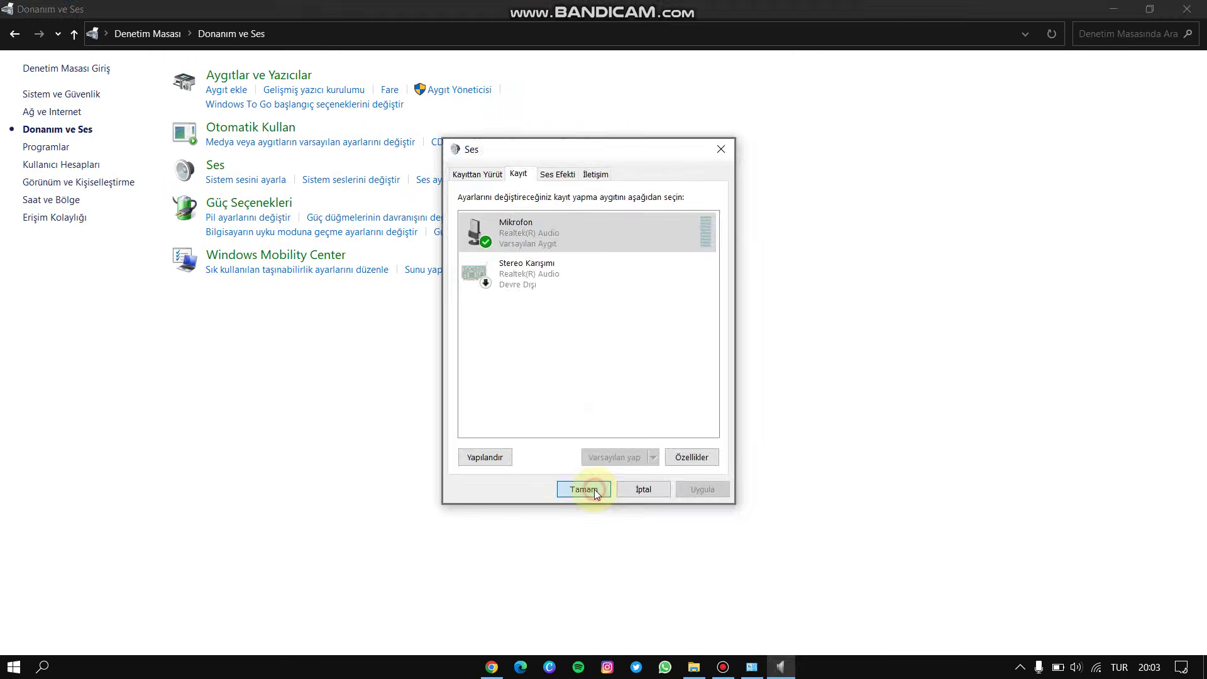
pyautogui.click(1186, 10)
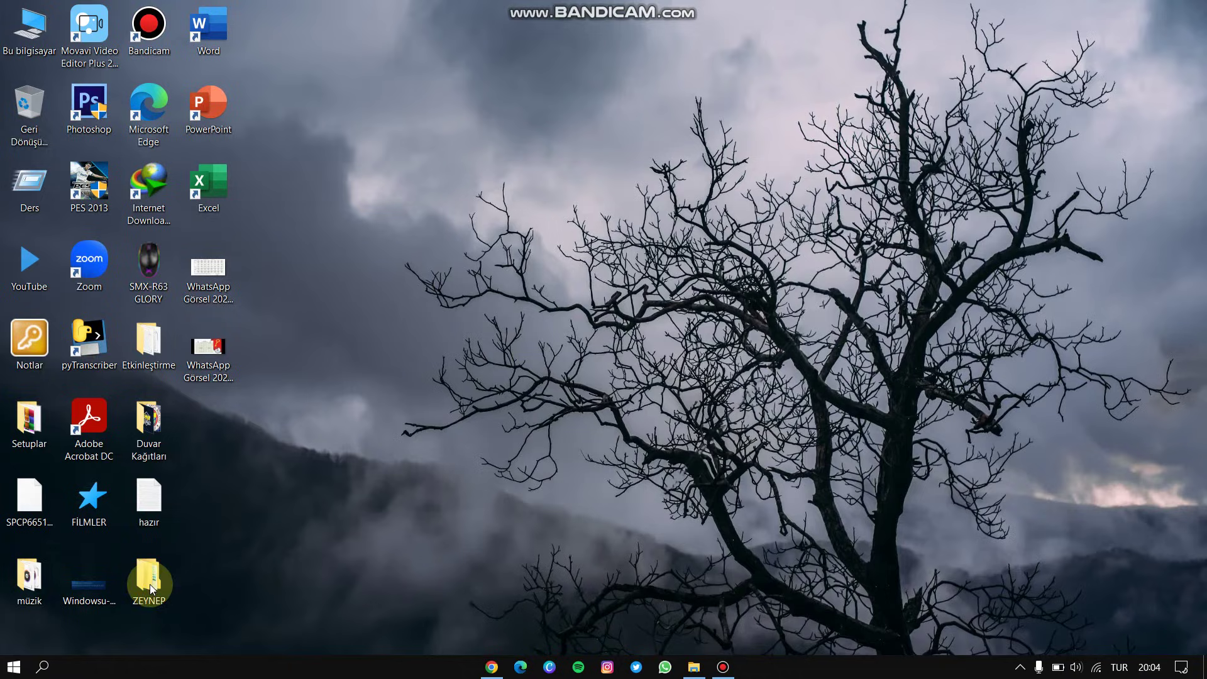
# Step: Search Windows for "ses ayarları" and open the Ses ayarları system settings
pyautogui.click(42, 667)
pyautogui.write('s')
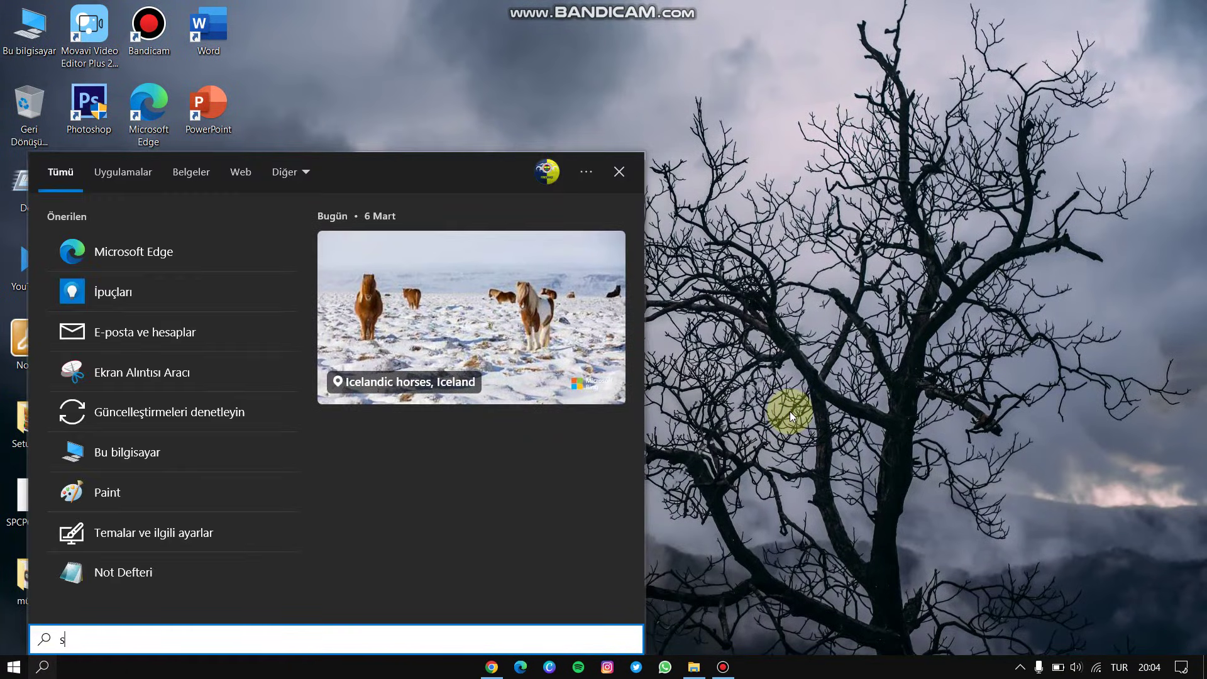
pyautogui.write('es ayarları')
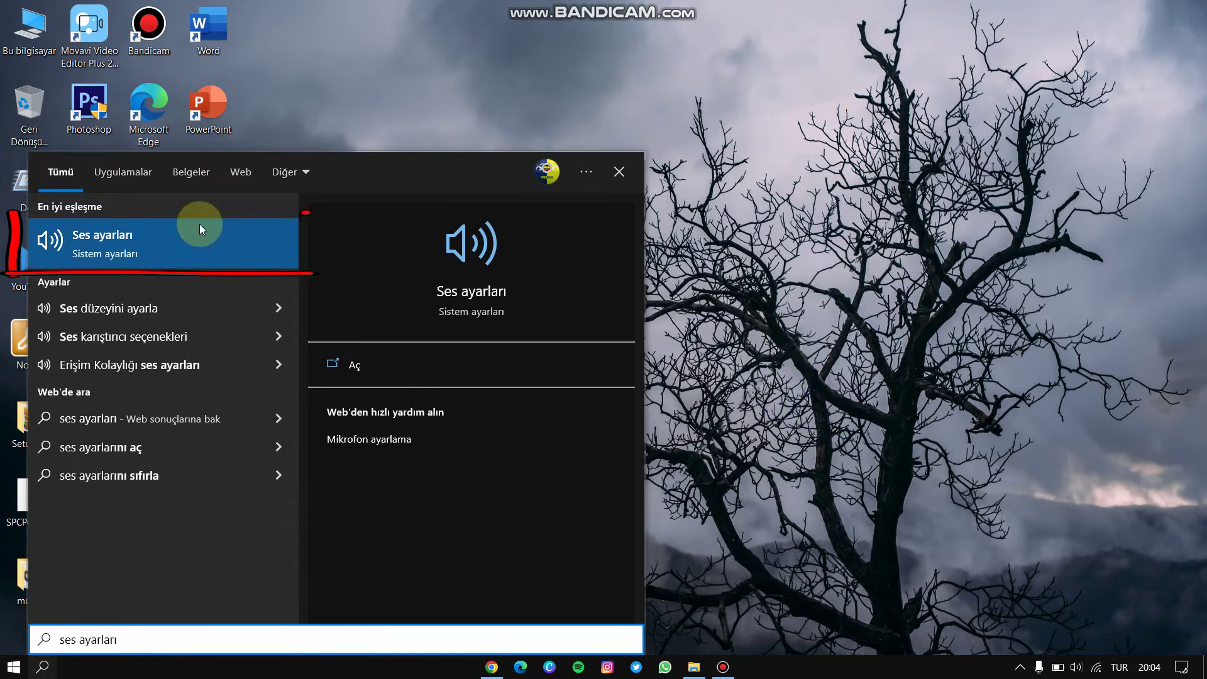
pyautogui.click(214, 236)
pyautogui.click(209, 237)
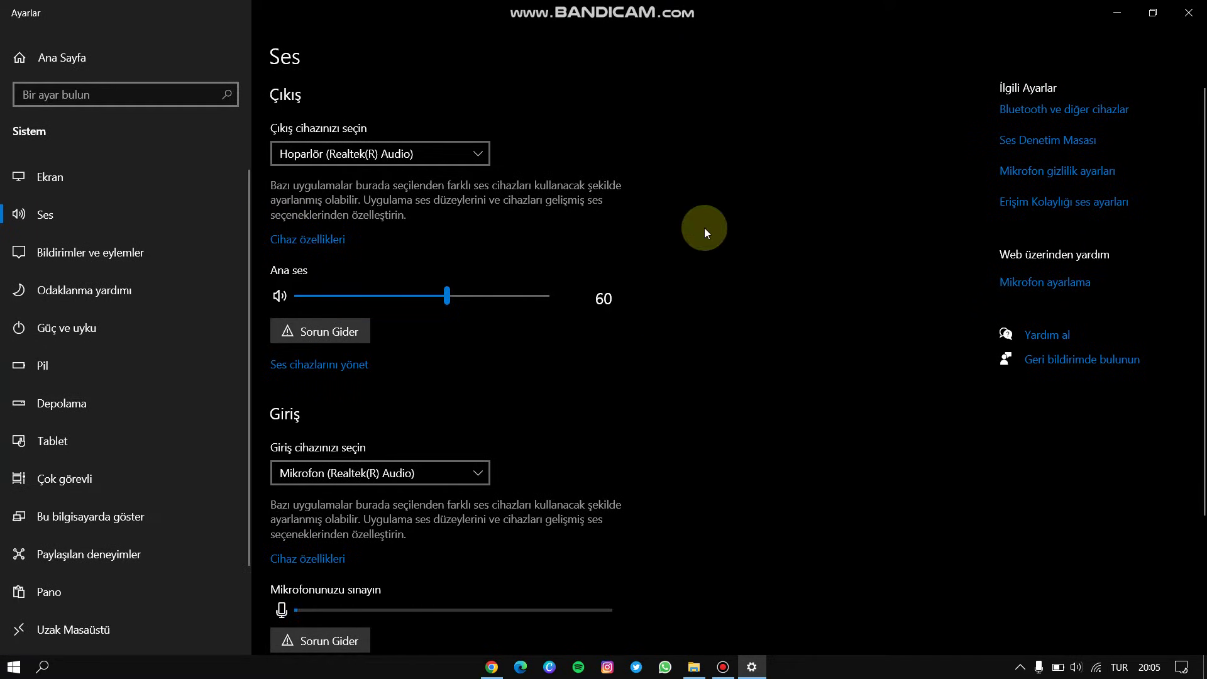
# Step: View the Cihaz özellikleri of the input microphone and return to the Ses settings
pyautogui.scroll(-3, 585, 262)
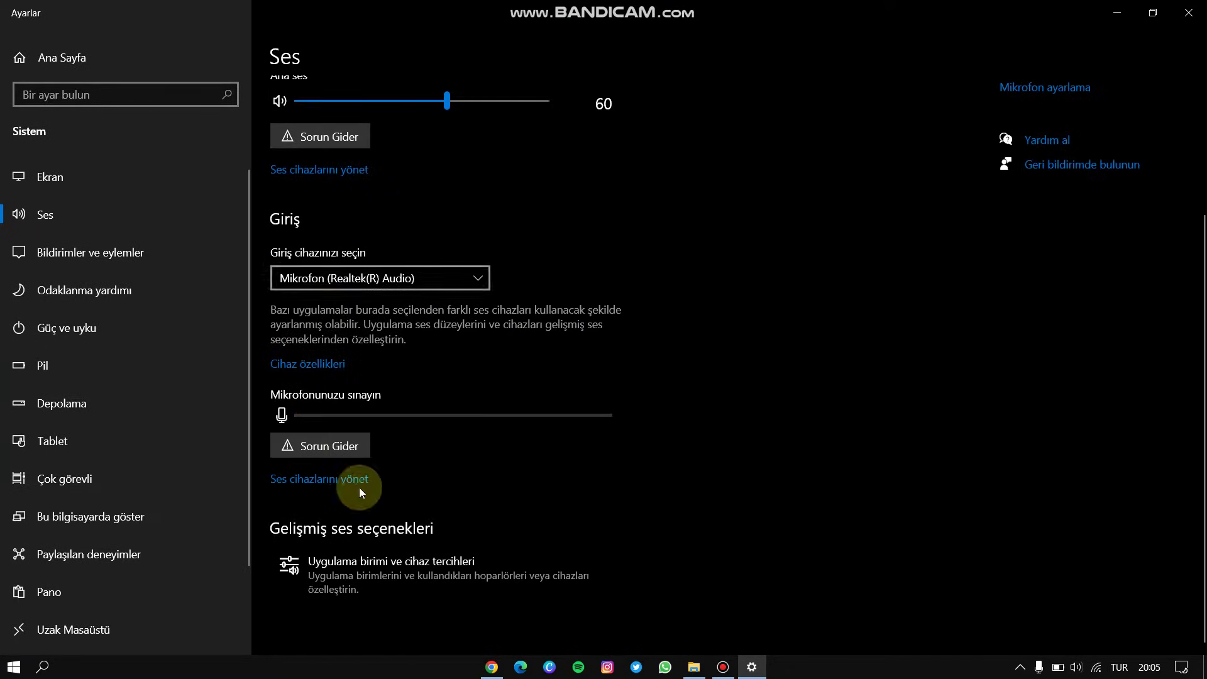
pyautogui.click(311, 356)
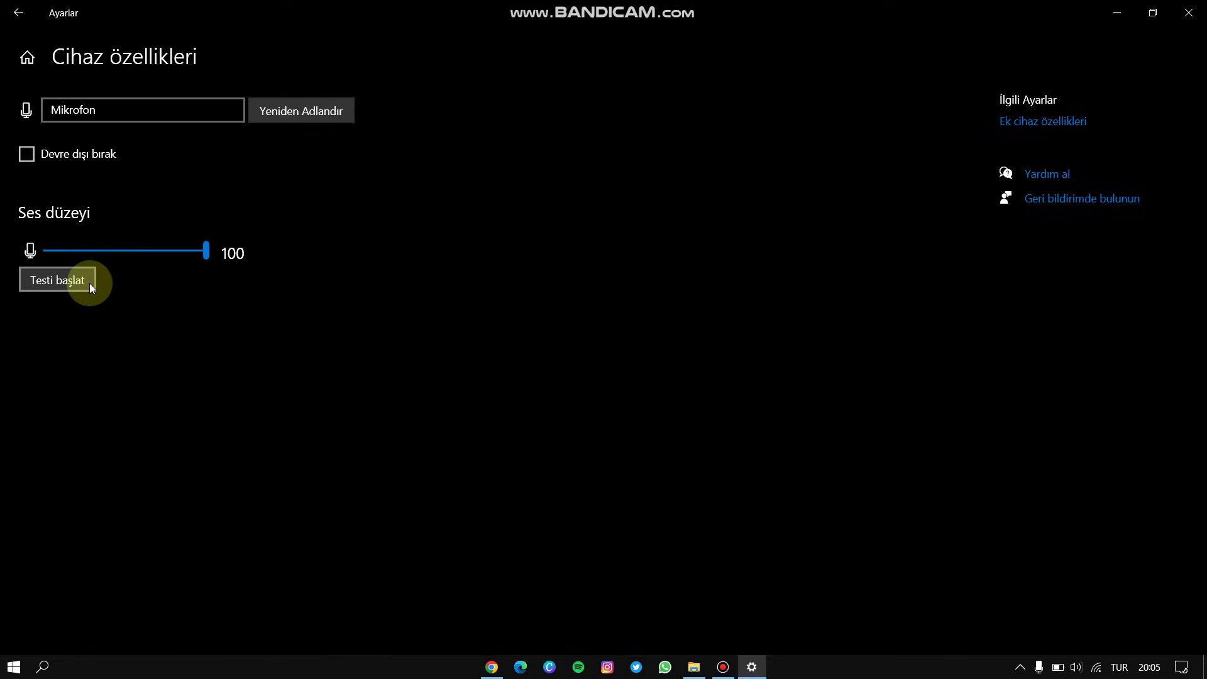
pyautogui.click(18, 21)
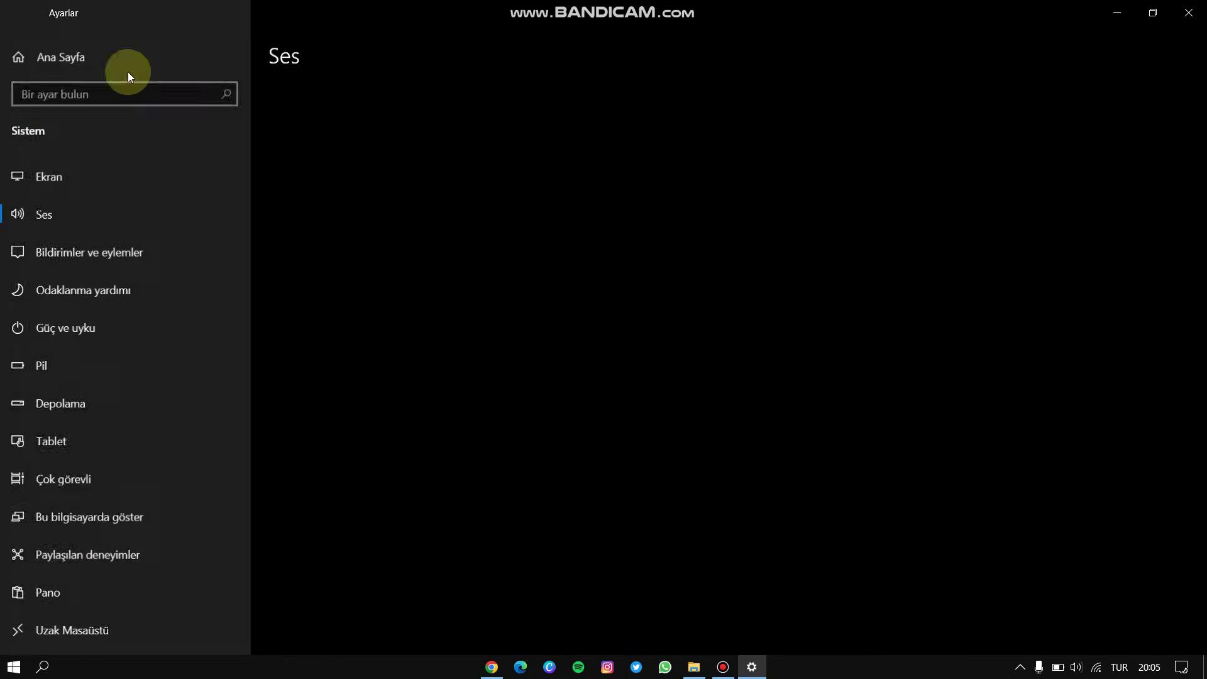
# Step: Run the input device troubleshooter (Sorun Gider) for Mikrofon - Realtek(R) Audio, the current default device
pyautogui.scroll(-3, 378, 441)
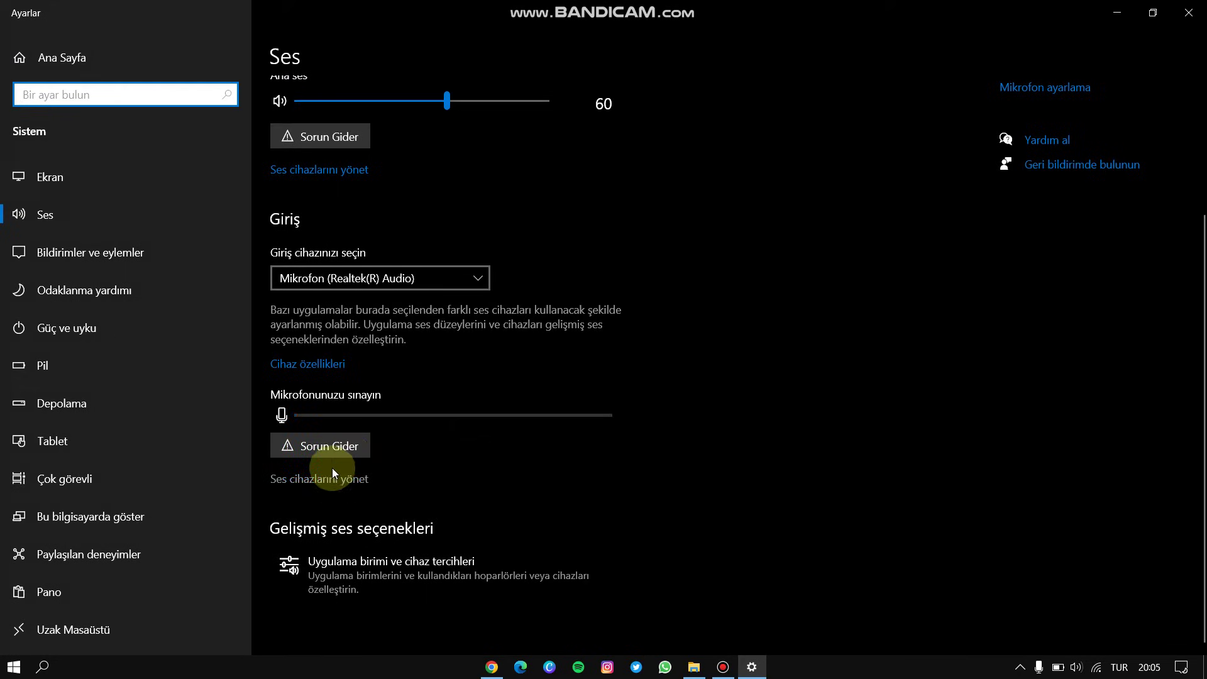
pyautogui.moveTo(237, 422)
pyautogui.mouseDown()
pyautogui.moveTo(238, 473)
pyautogui.moveTo(401, 422)
pyautogui.moveTo(283, 421)
pyautogui.moveTo(342, 440)
pyautogui.mouseUp()
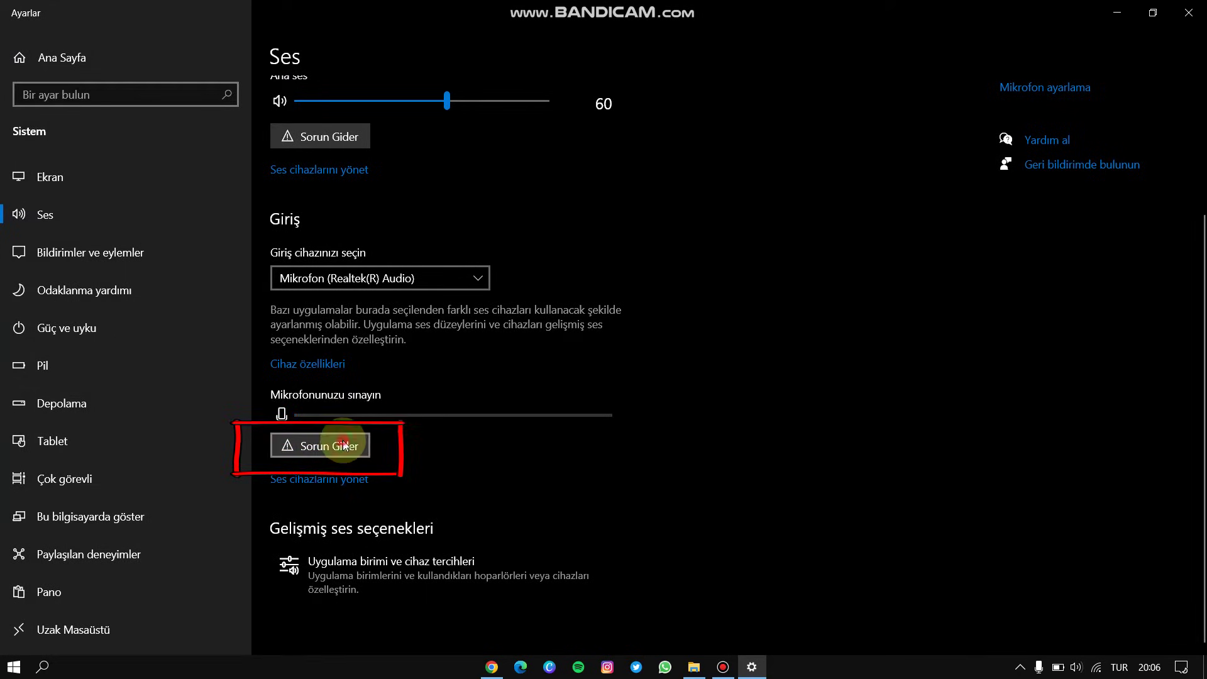
pyautogui.click(342, 441)
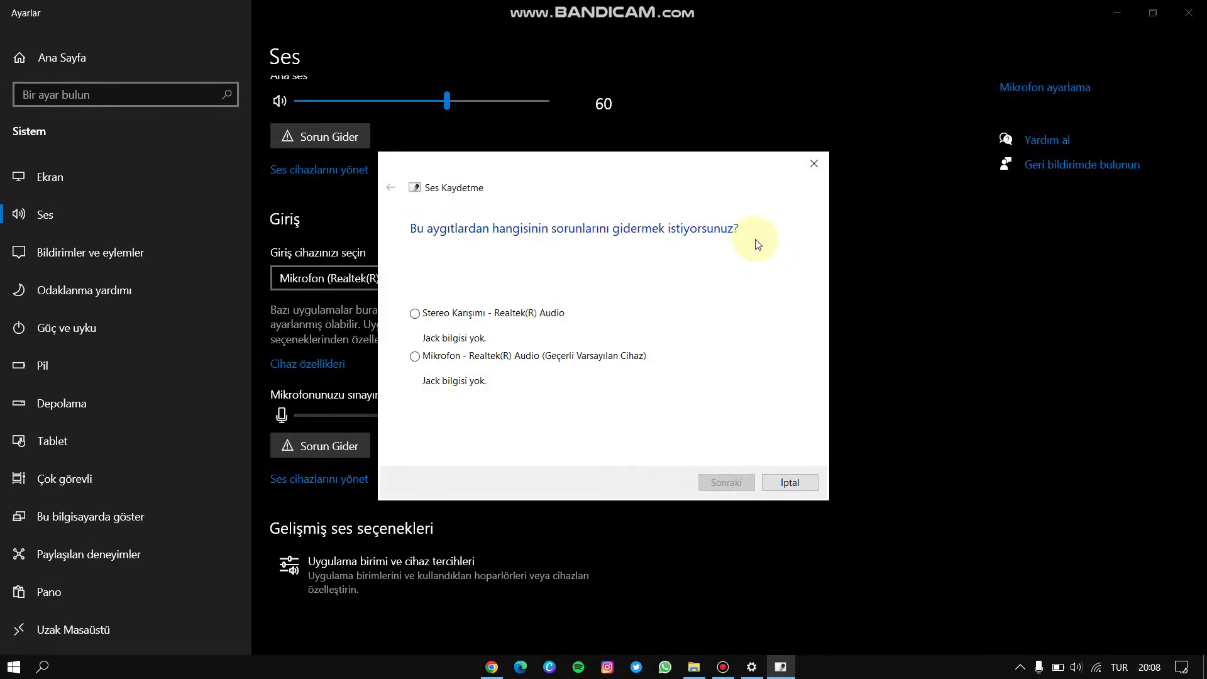
pyautogui.click(506, 357)
pyautogui.click(719, 482)
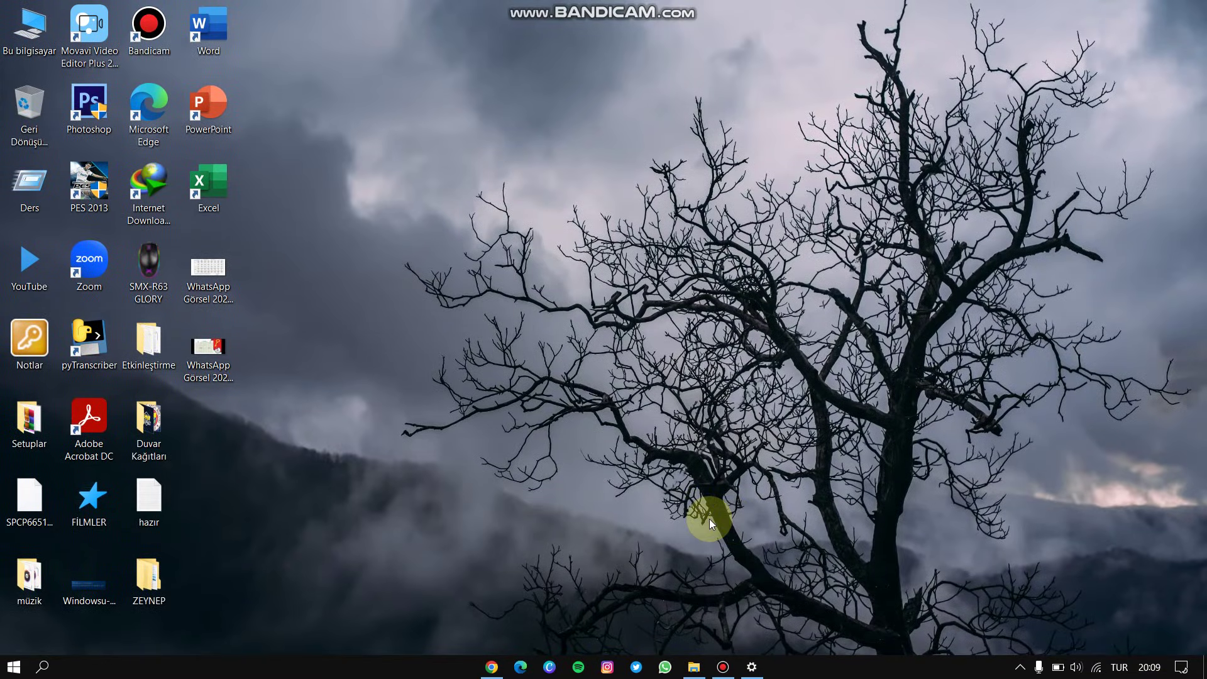
# Step: Search Windows for "aygıt yöneticisi", open Aygıt Yöneticisi and maximize its window
pyautogui.click(42, 666)
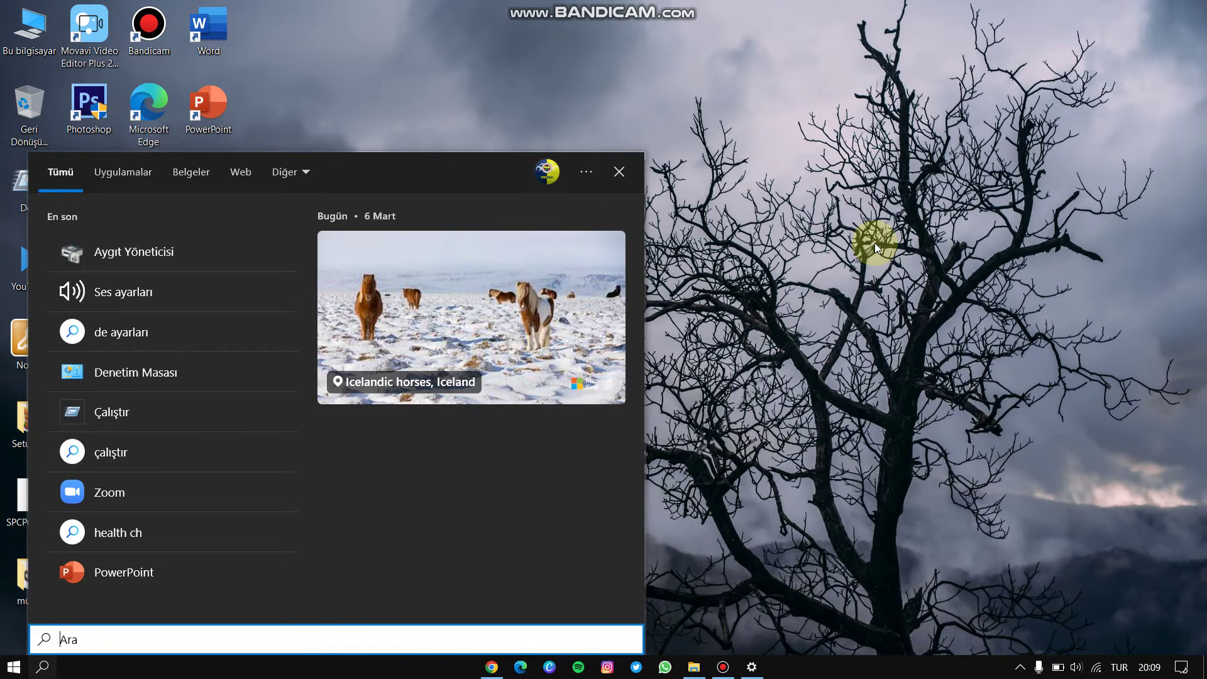
pyautogui.write('aygıt y')
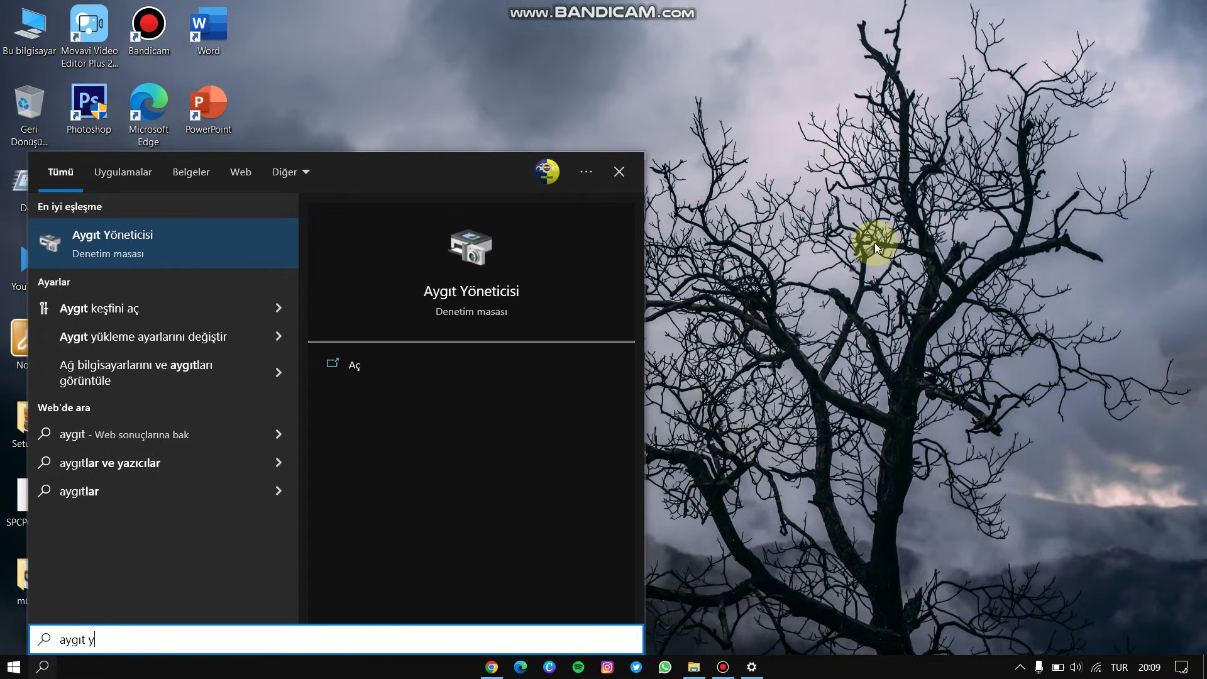
pyautogui.write('öneticisi')
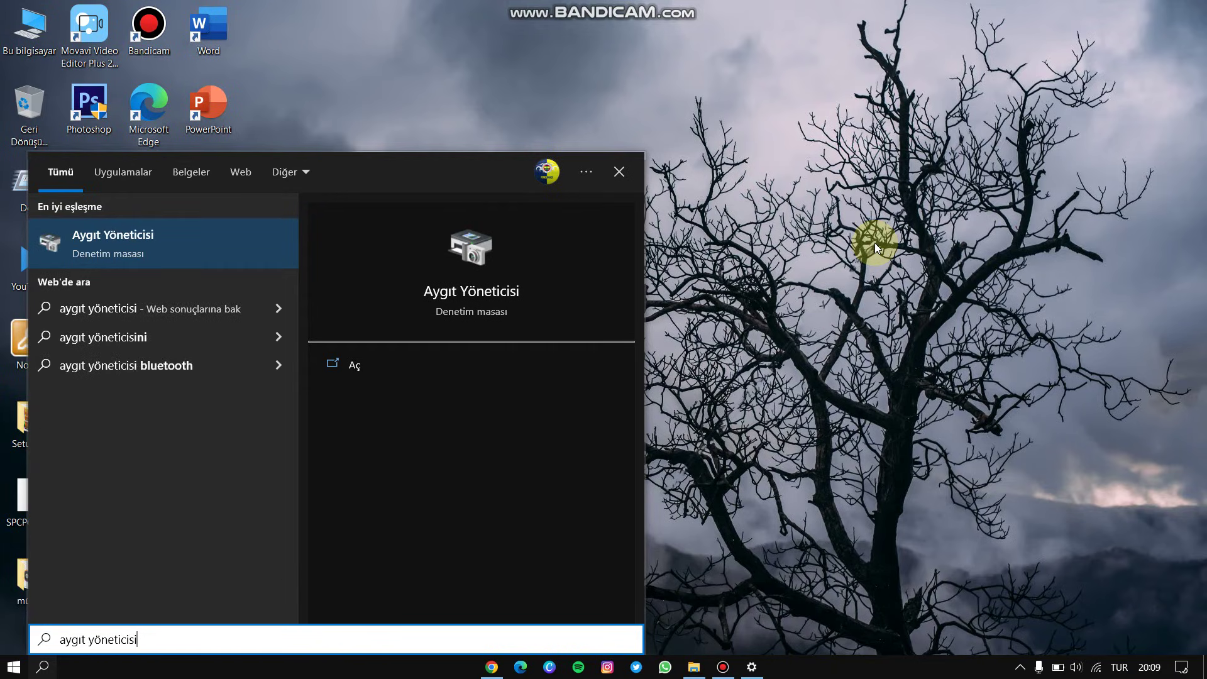
pyautogui.click(202, 243)
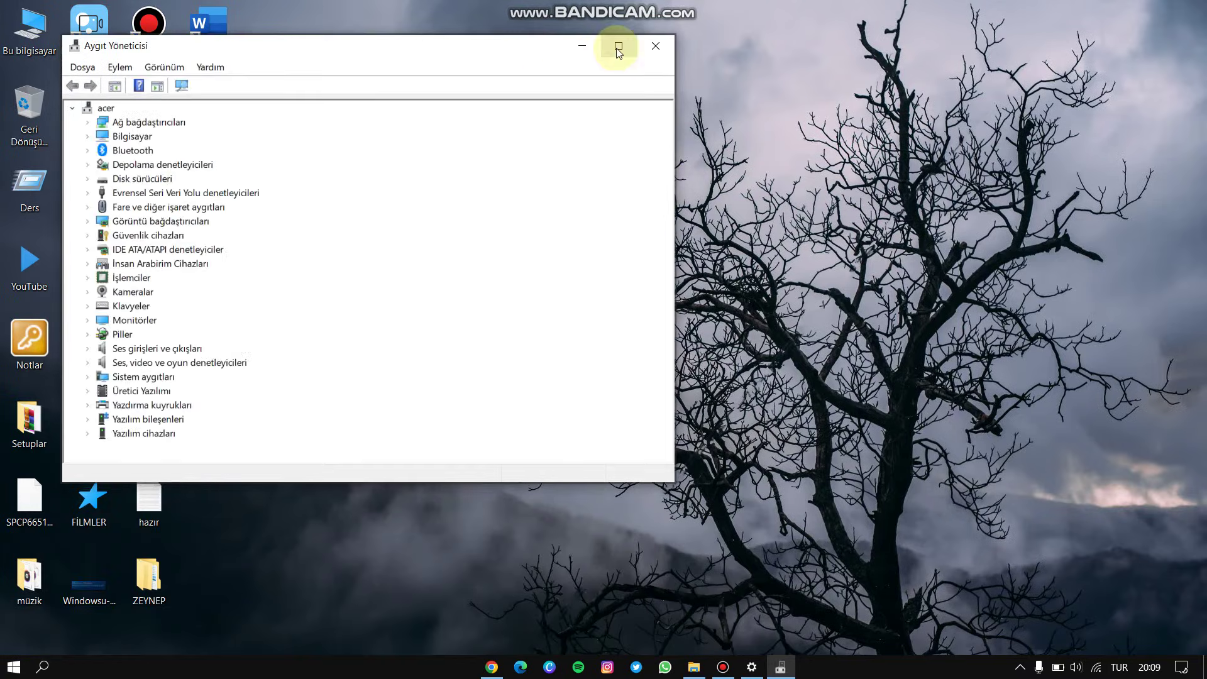
pyautogui.click(618, 47)
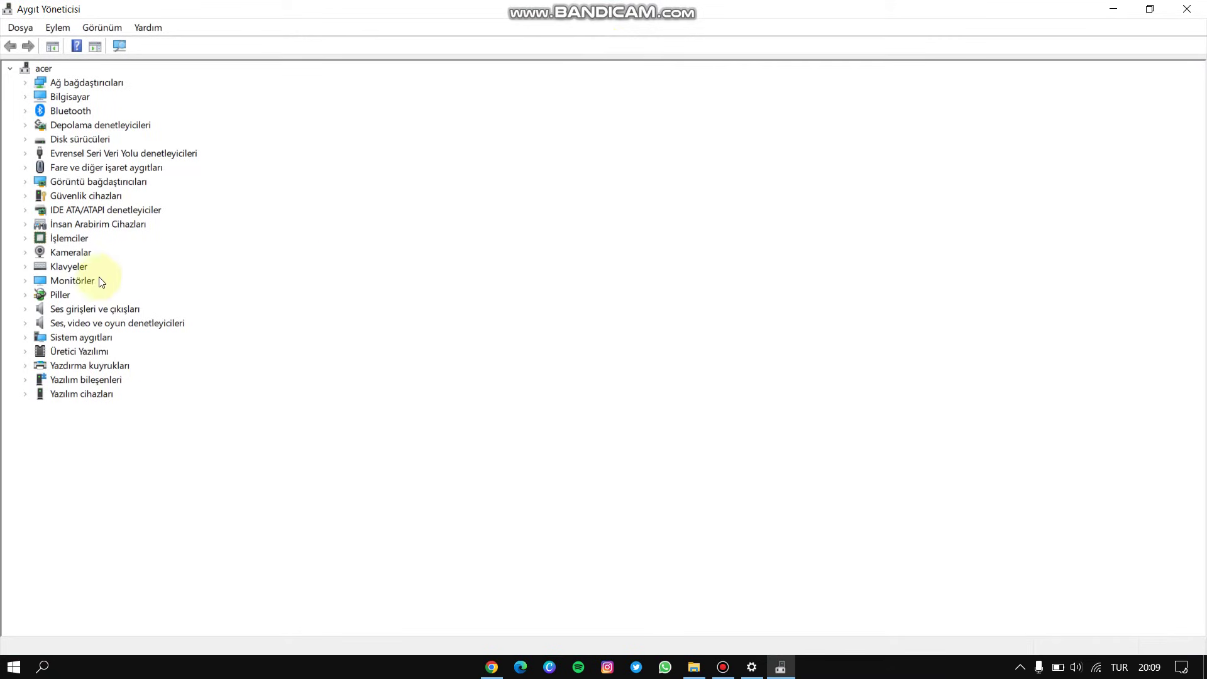
# Step: Open the properties of Mikrofon (Realtek(R) Audio) under Ses girişleri ve çıkışları and show its Sürücü details
pyautogui.click(24, 310)
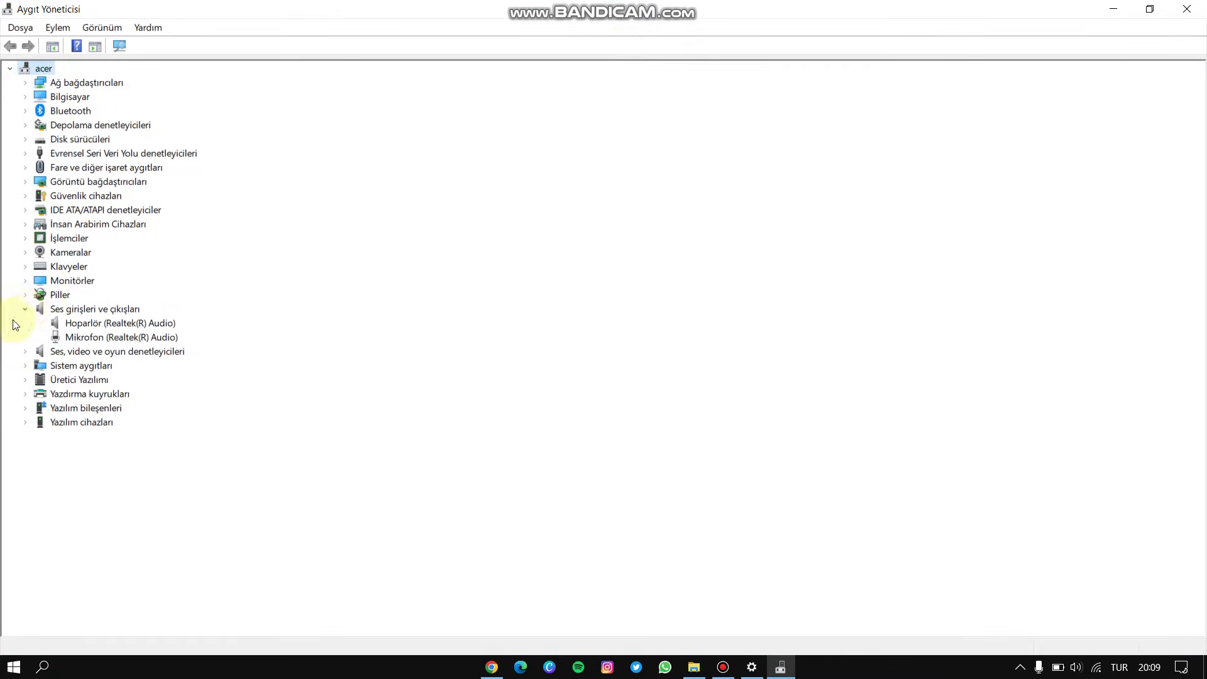
pyautogui.rightClick(109, 339)
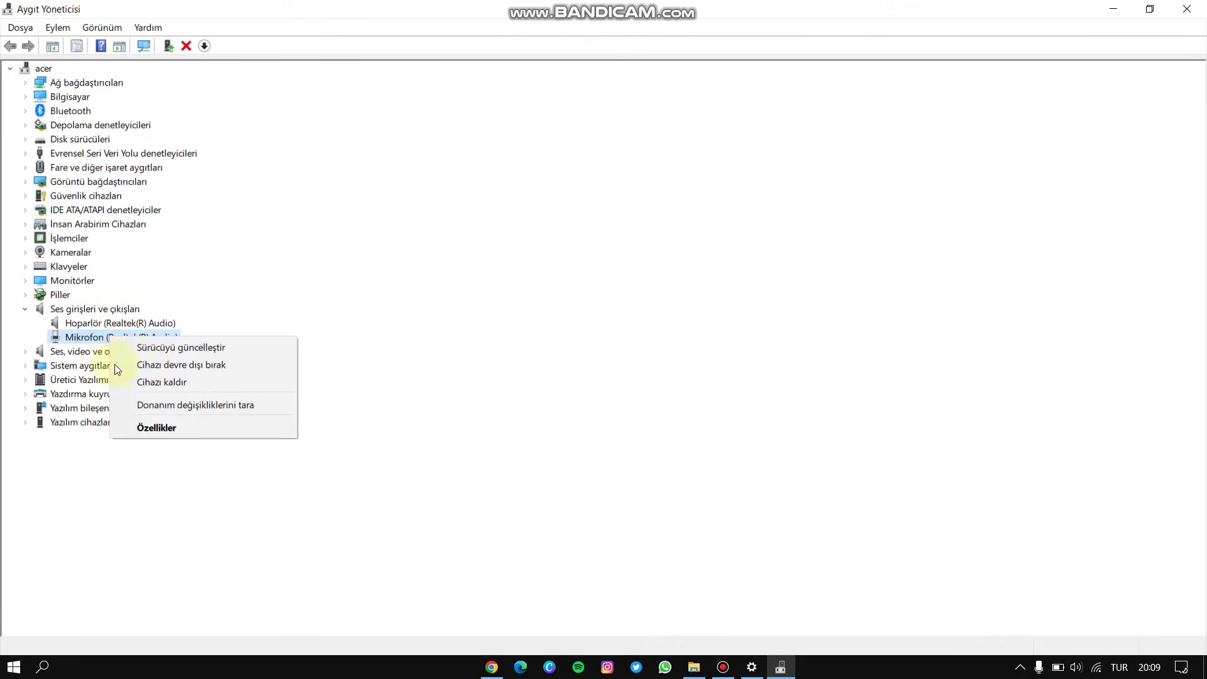
pyautogui.click(154, 427)
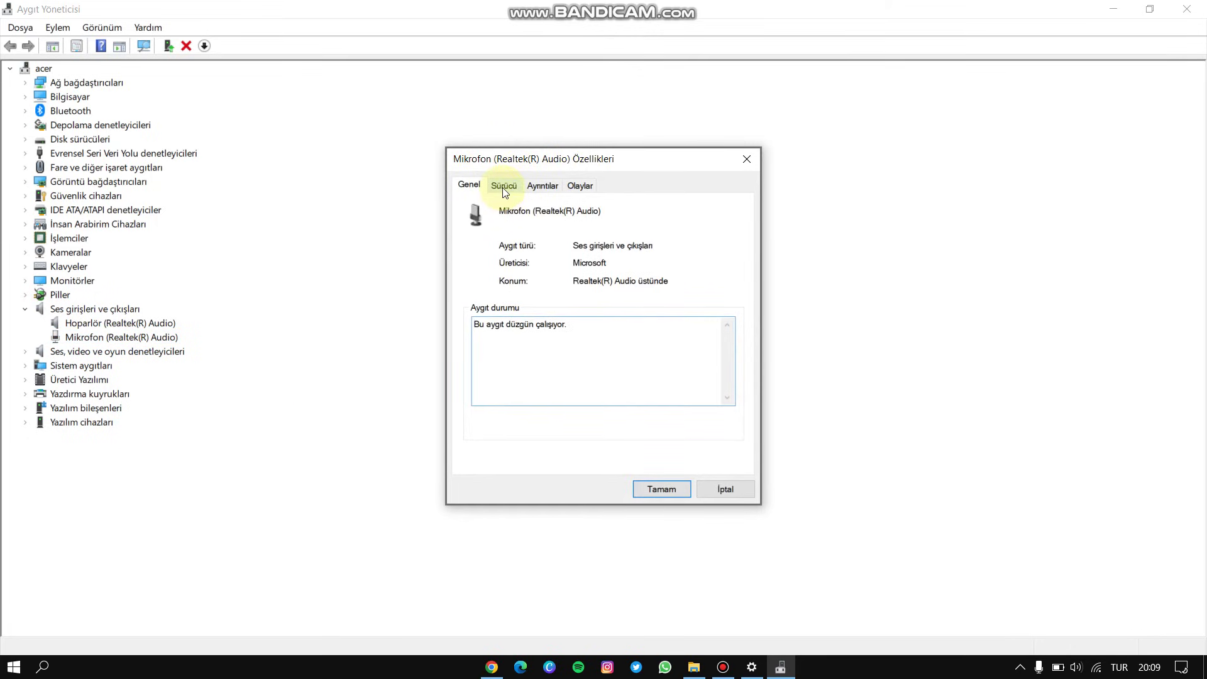
pyautogui.click(510, 188)
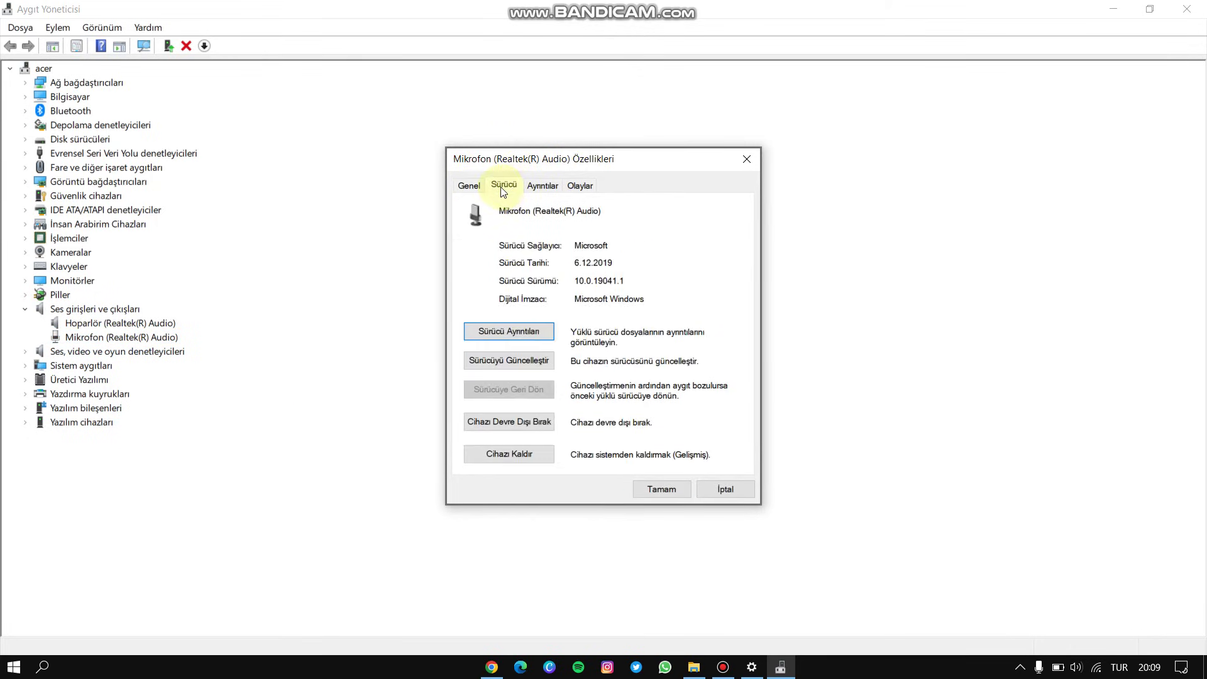
# Step: Update the microphone's driver manually from the list of drivers available on the computer, installing the Genel yazılım aygıtı model
pyautogui.click(522, 360)
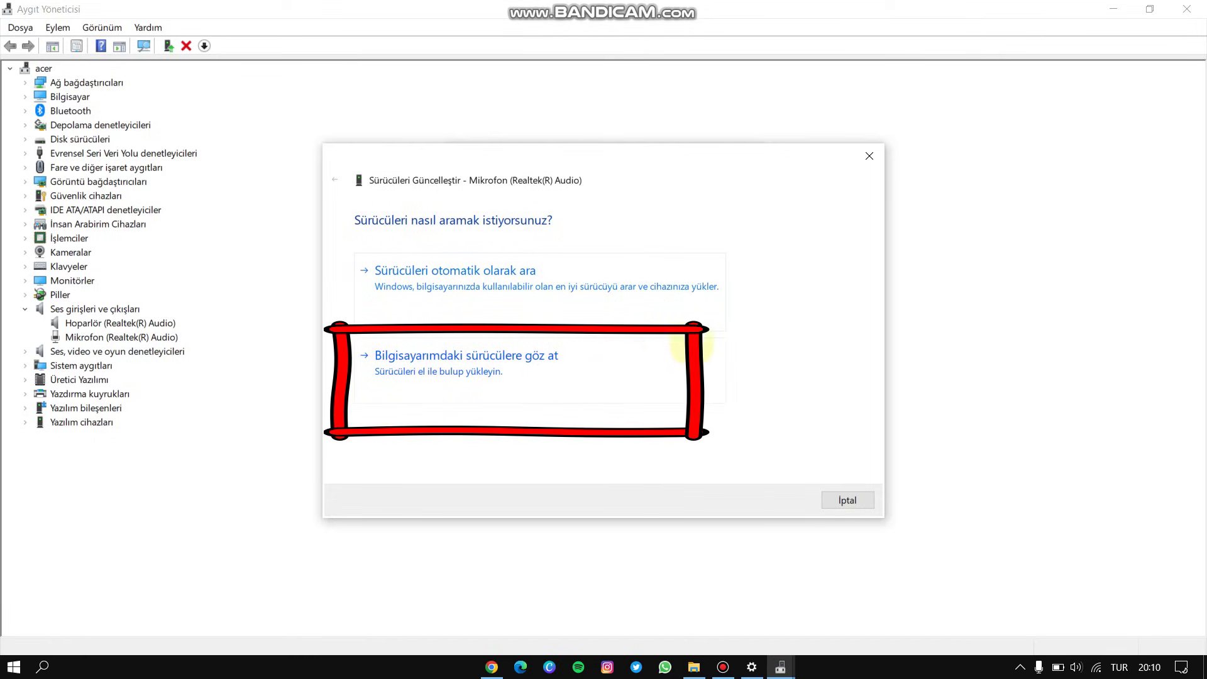
pyautogui.click(632, 387)
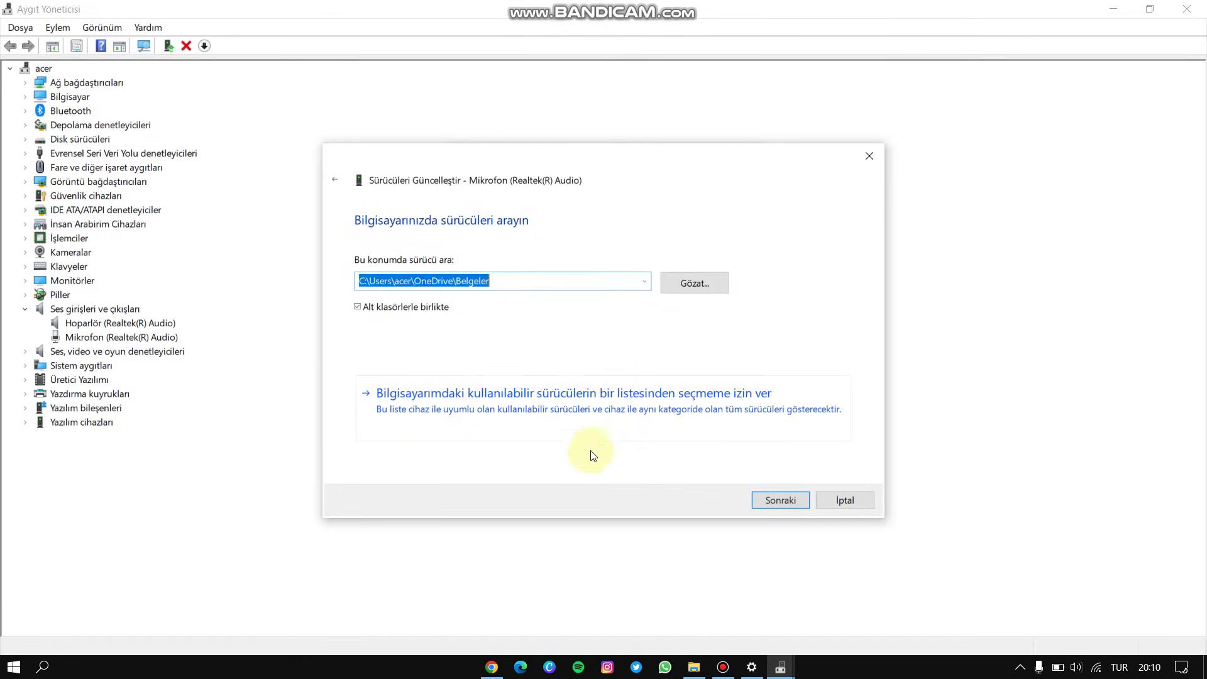
pyautogui.click(585, 393)
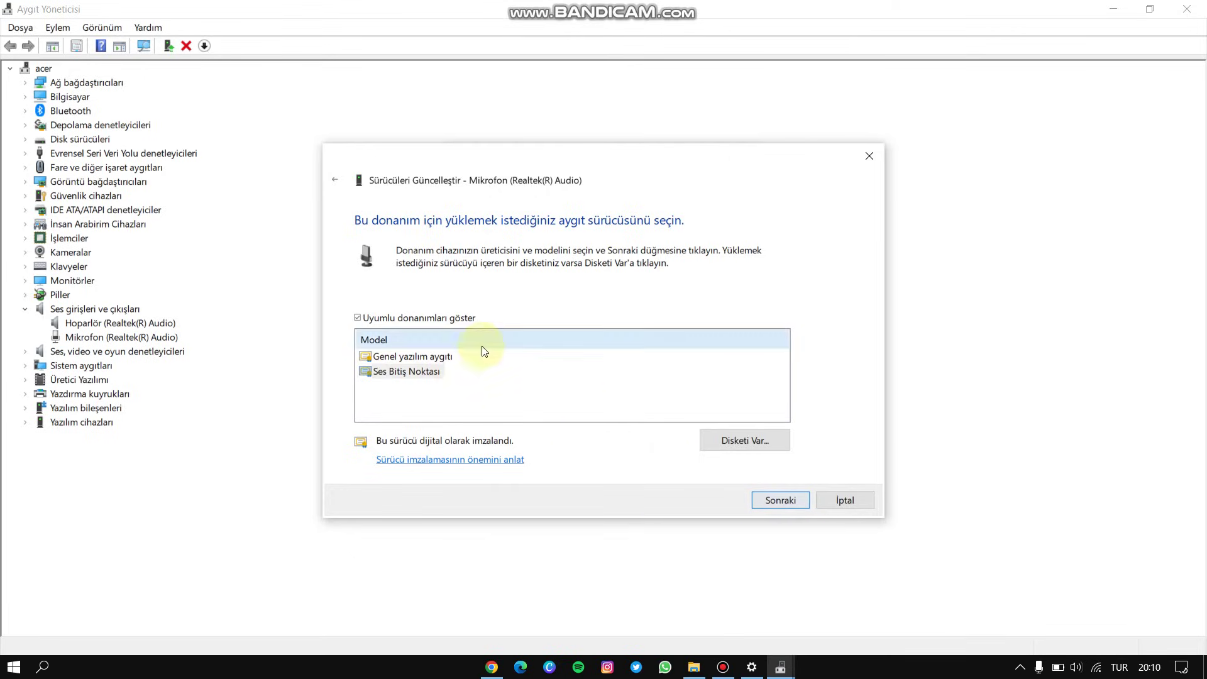
pyautogui.click(439, 360)
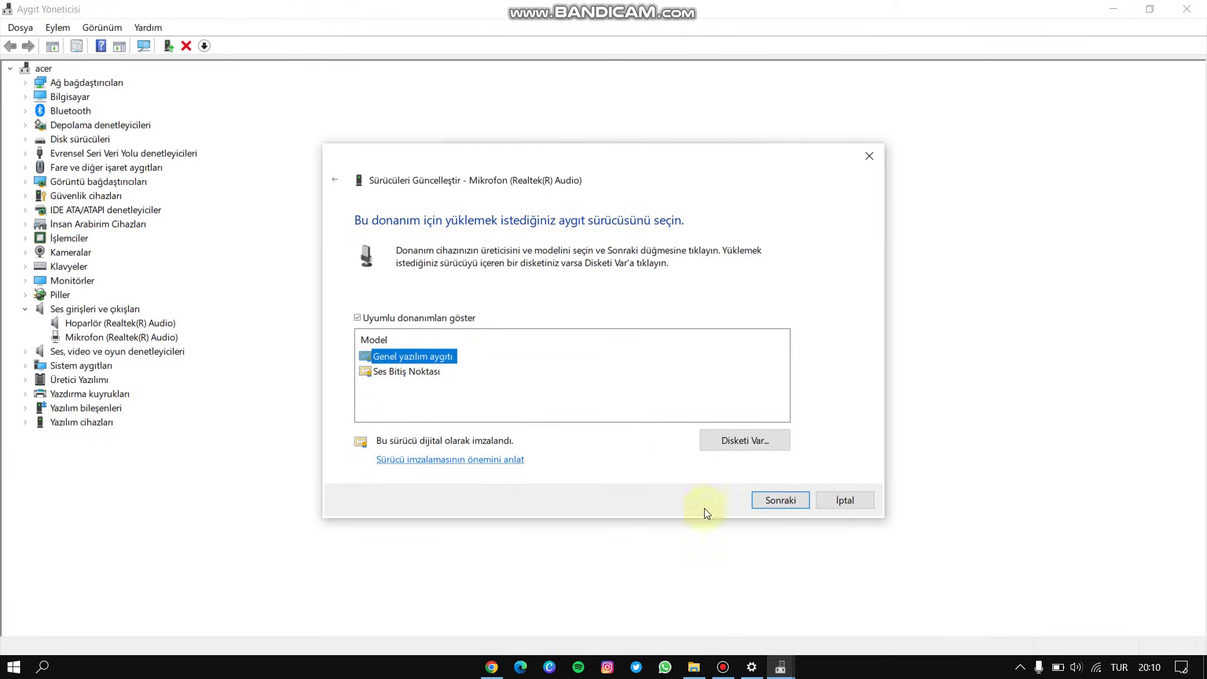
pyautogui.click(781, 498)
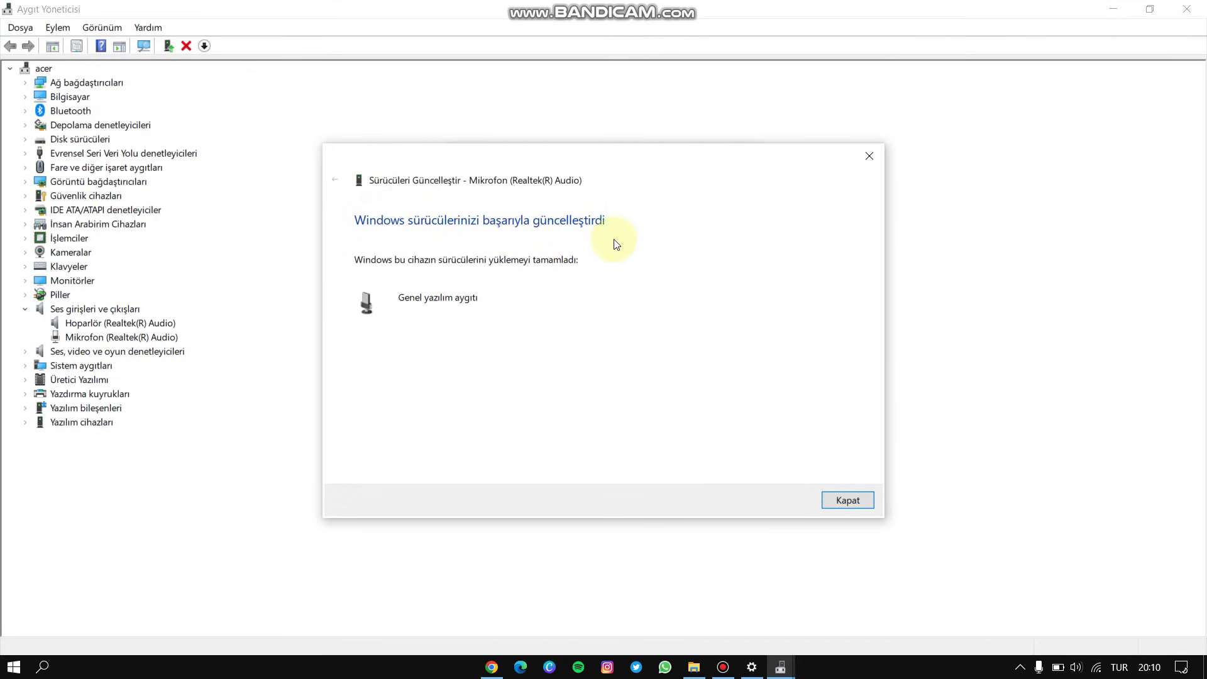
# Step: Close the driver update wizard, the microphone properties and Aygıt Yöneticisi
pyautogui.click(837, 504)
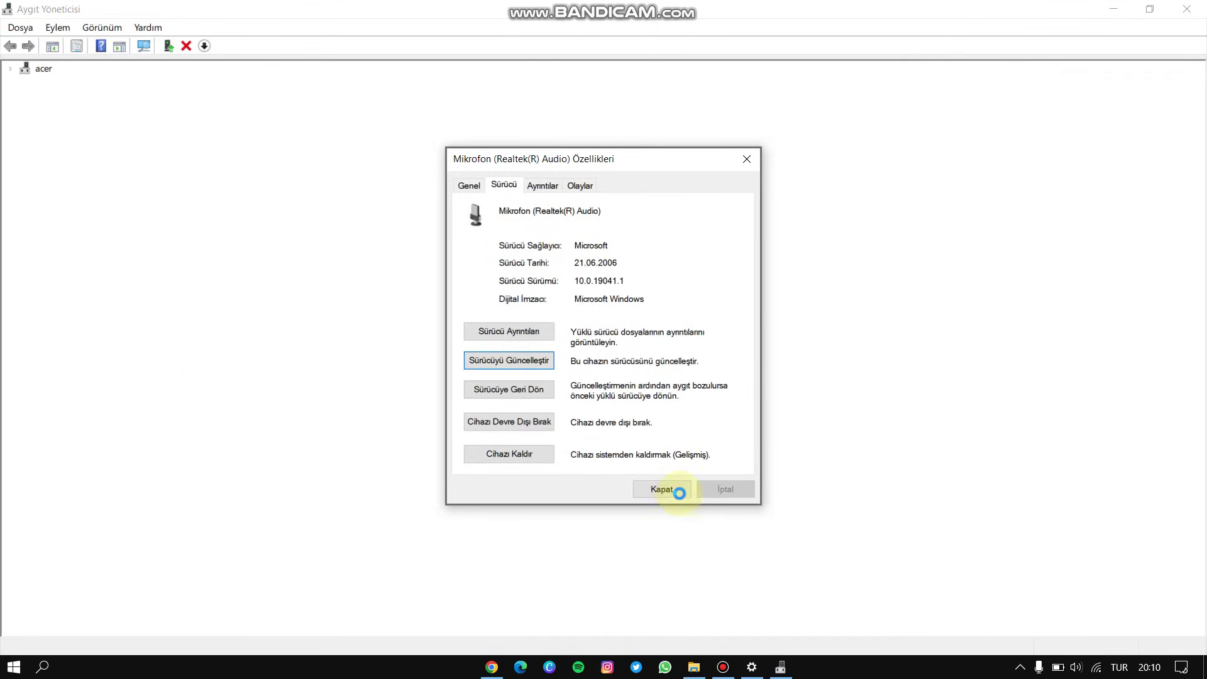
pyautogui.click(679, 492)
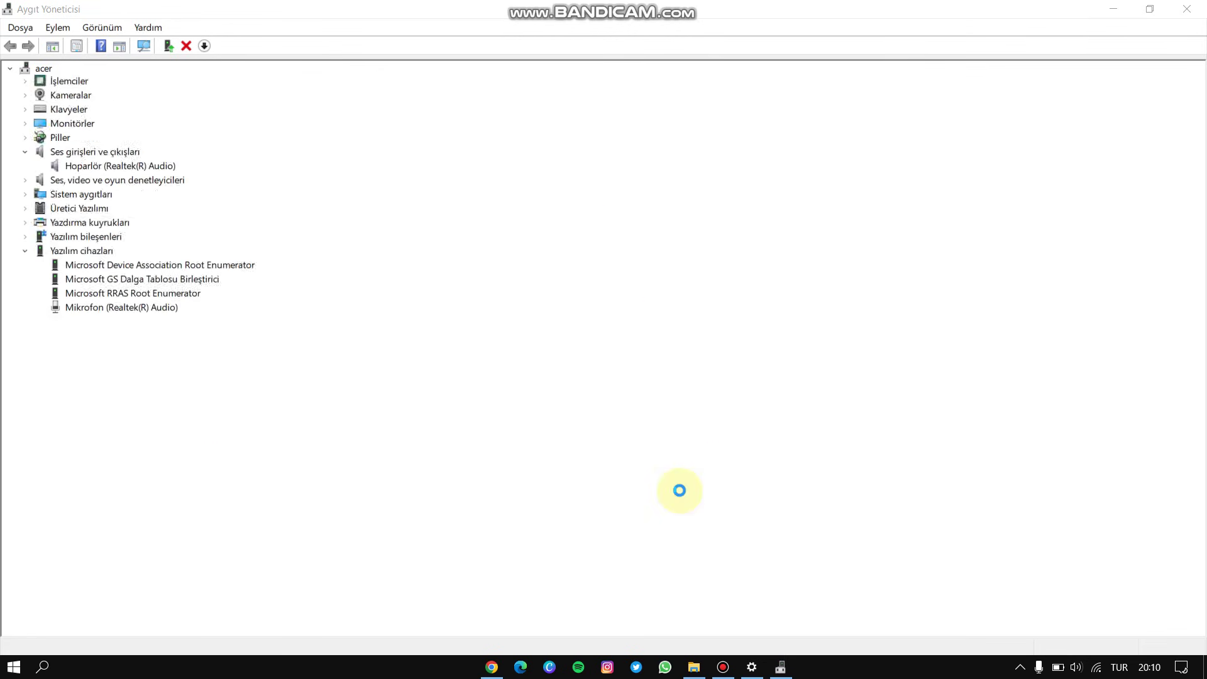
pyautogui.click(1187, 9)
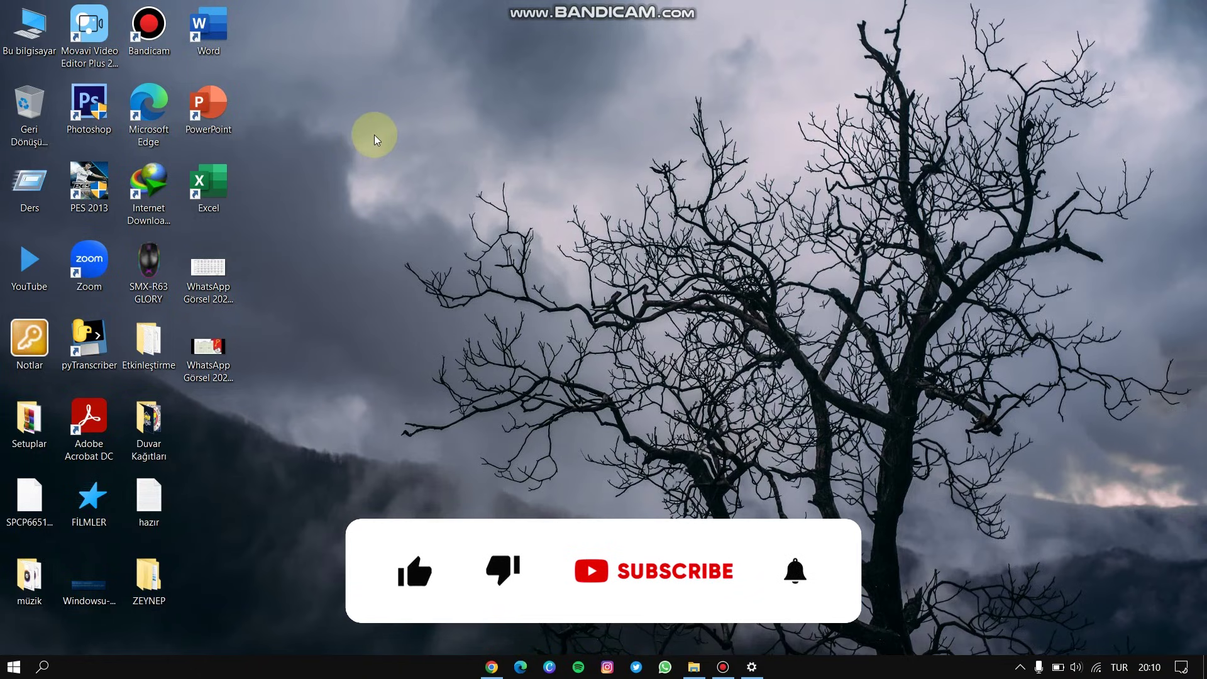